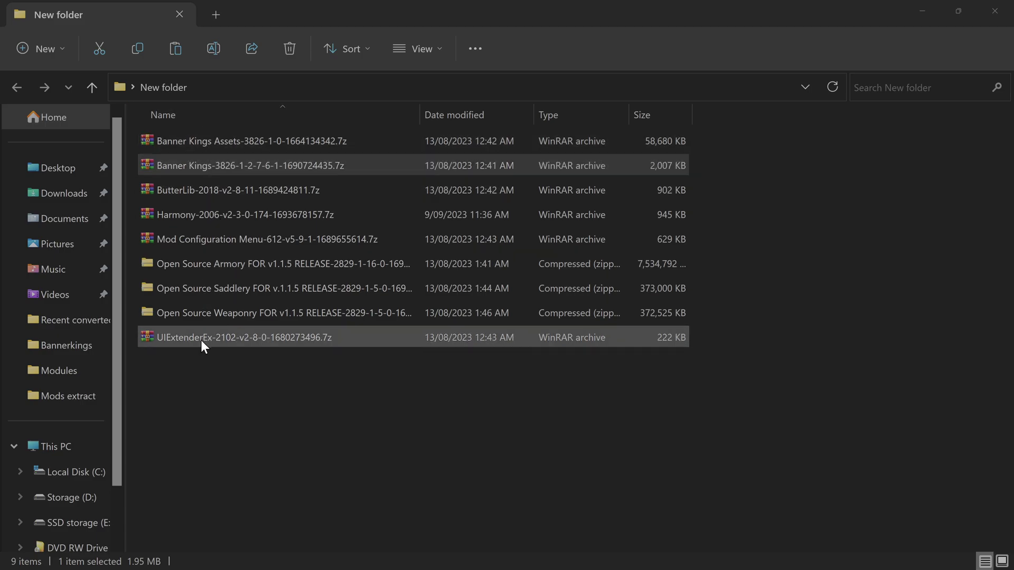
# Step: Extract the Banner Kings Assets and Banner Kings archives into their own folders, then delete both archives
pyautogui.rightClick(211, 140)
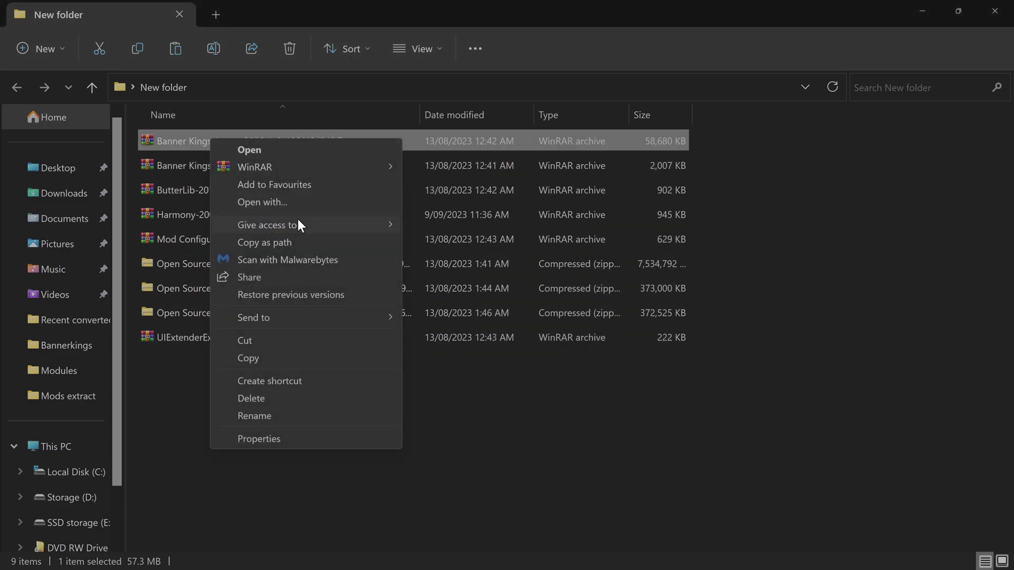
pyautogui.moveTo(321, 166)
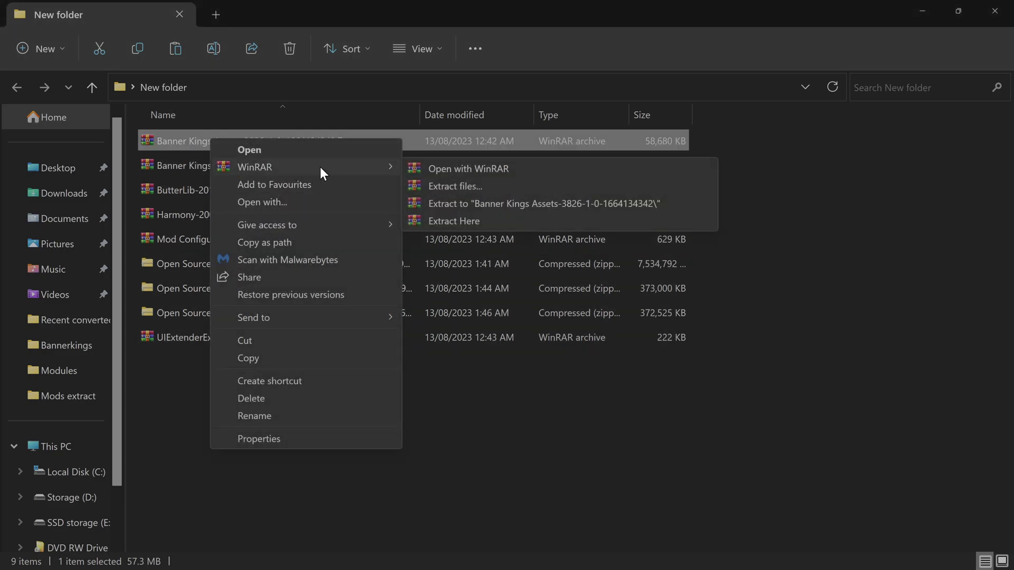
pyautogui.click(487, 203)
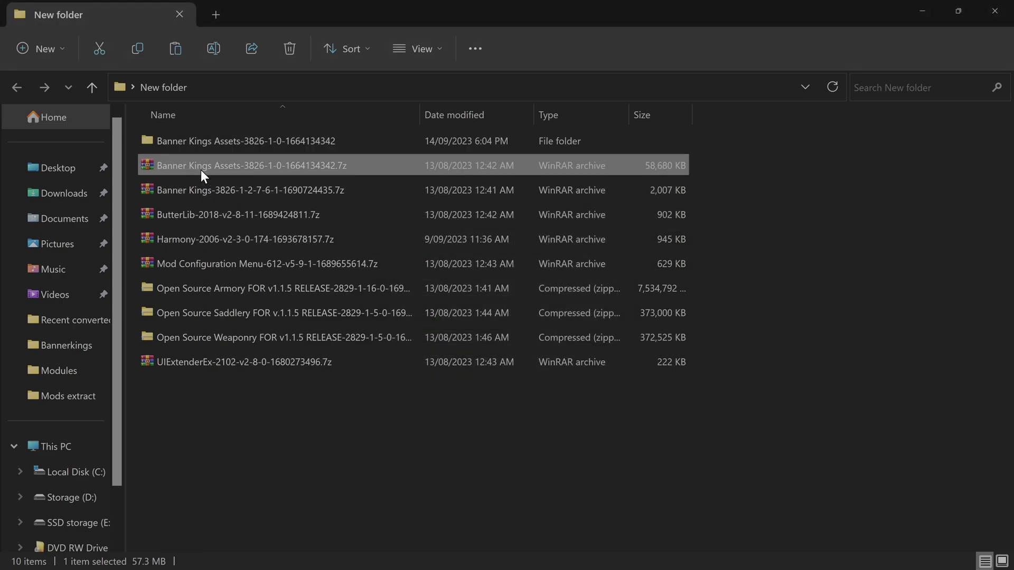
pyautogui.rightClick(215, 188)
pyautogui.moveTo(386, 219)
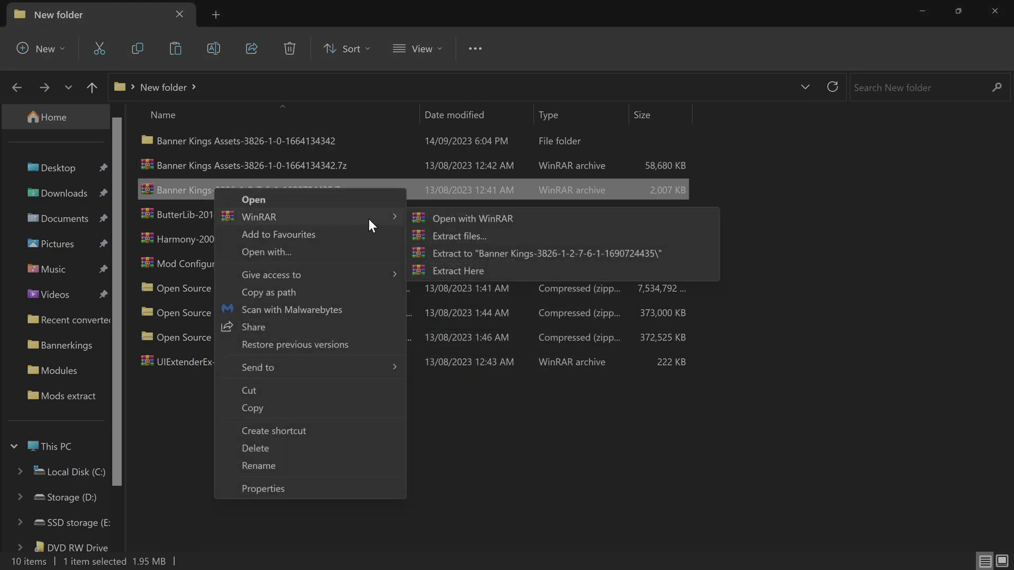
pyautogui.click(464, 254)
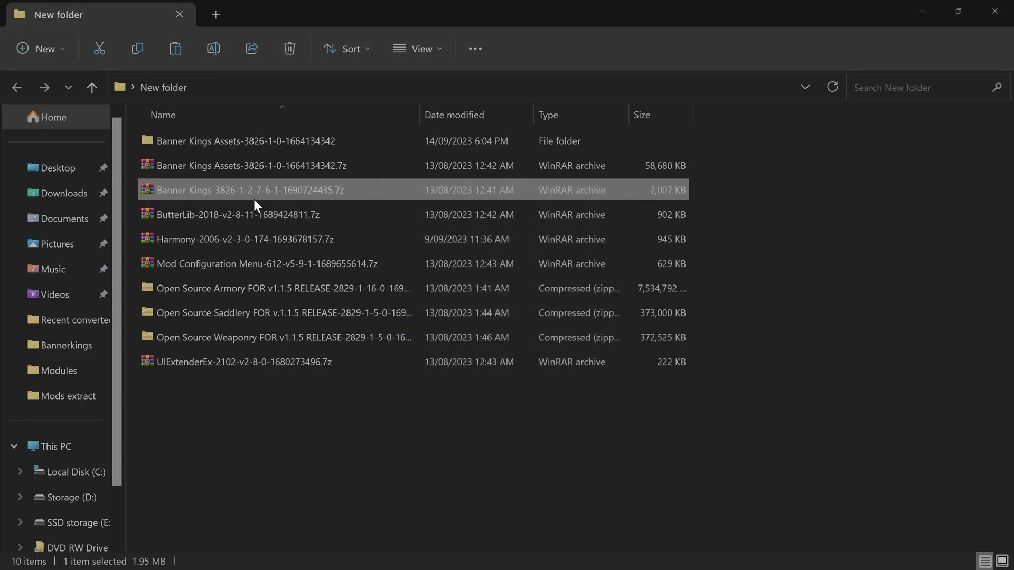
pyautogui.click(231, 191)
pyautogui.keyDown('shift'); pyautogui.click(224, 210); pyautogui.keyUp('shift')
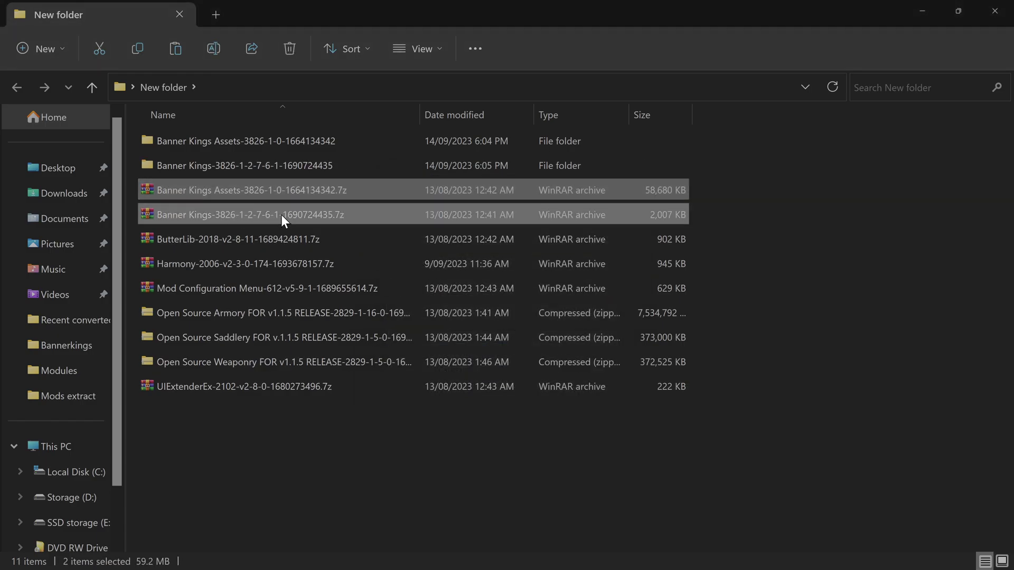
pyautogui.press('Delete')
# Step: Extract the ButterLib and Harmony archives into their own folders and delete the used archive
pyautogui.rightClick(217, 188)
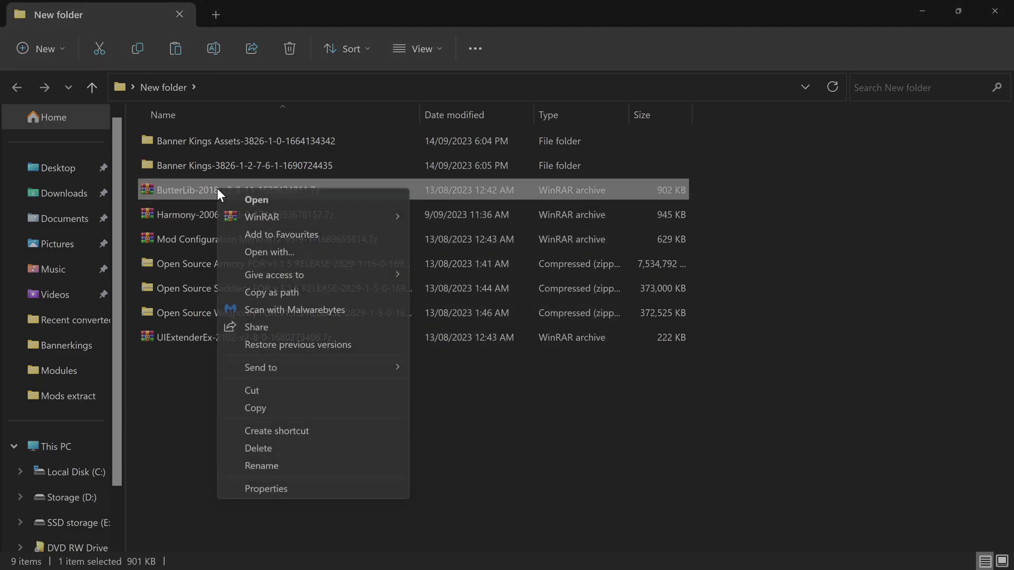
pyautogui.moveTo(344, 214)
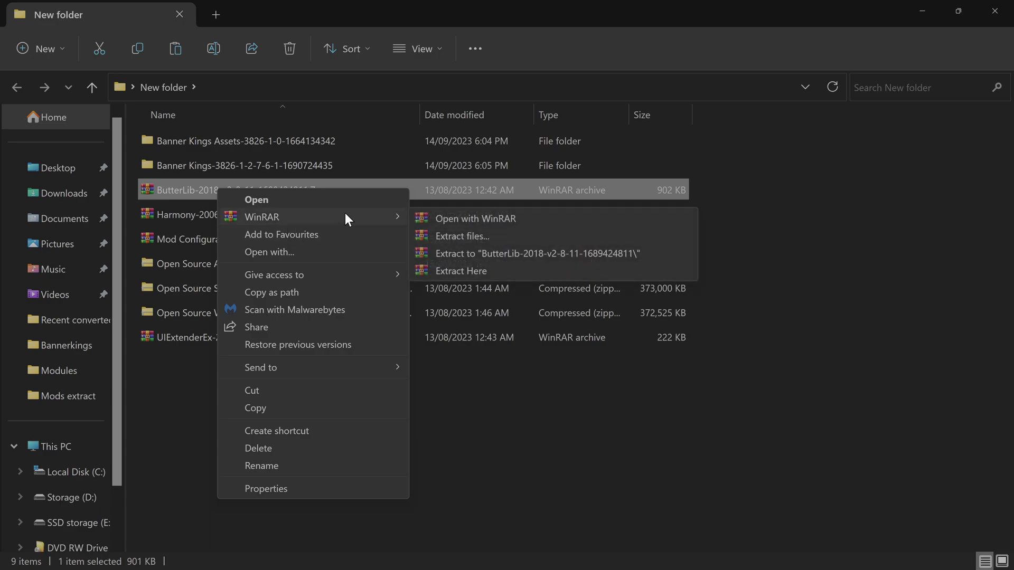
pyautogui.click(476, 253)
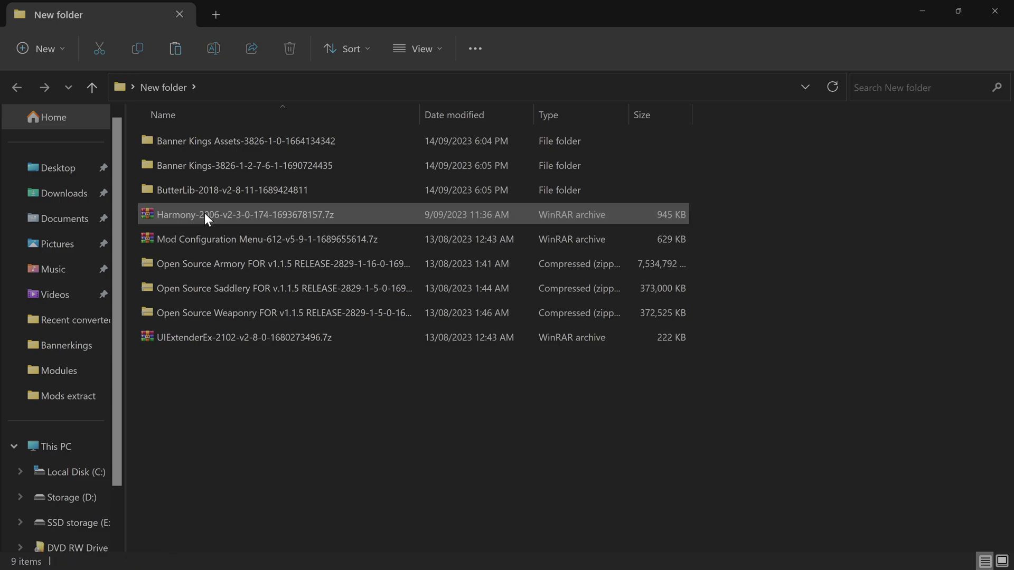
pyautogui.rightClick(204, 213)
pyautogui.moveTo(292, 243)
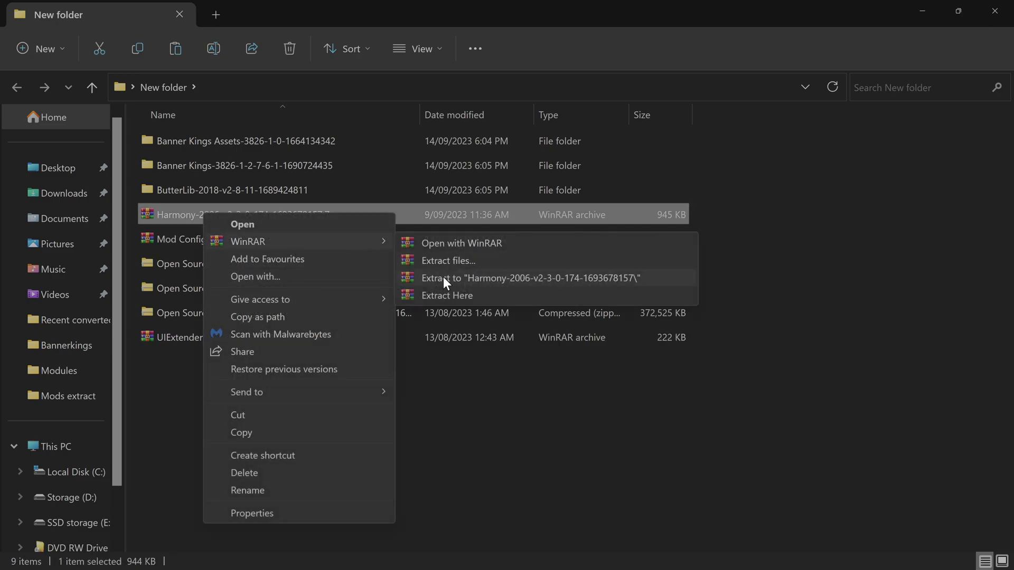
pyautogui.click(443, 276)
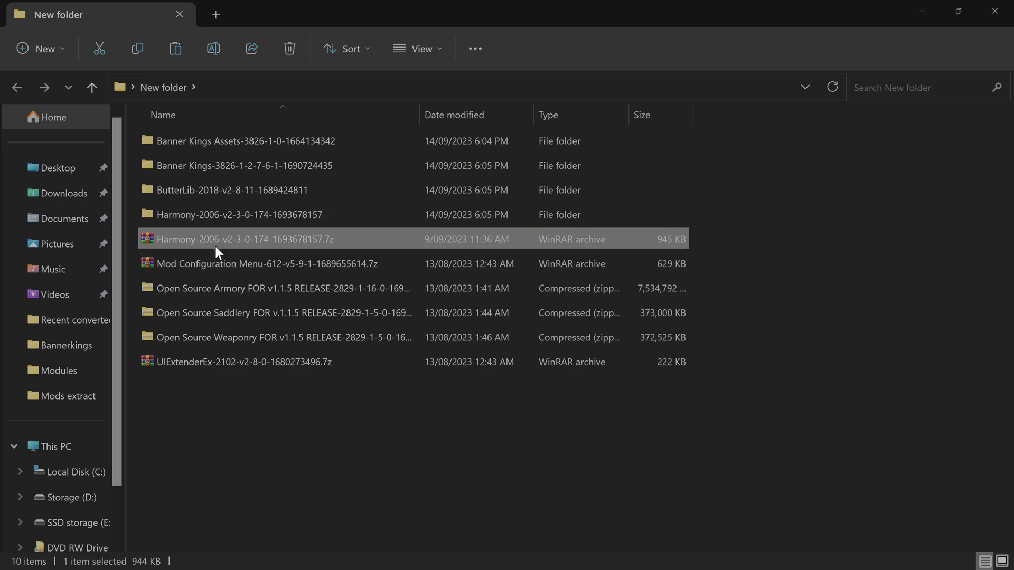
pyautogui.press('Delete')
# Step: Extract Mod Configuration Menu into its own folder and delete its .7z archive
pyautogui.rightClick(214, 240)
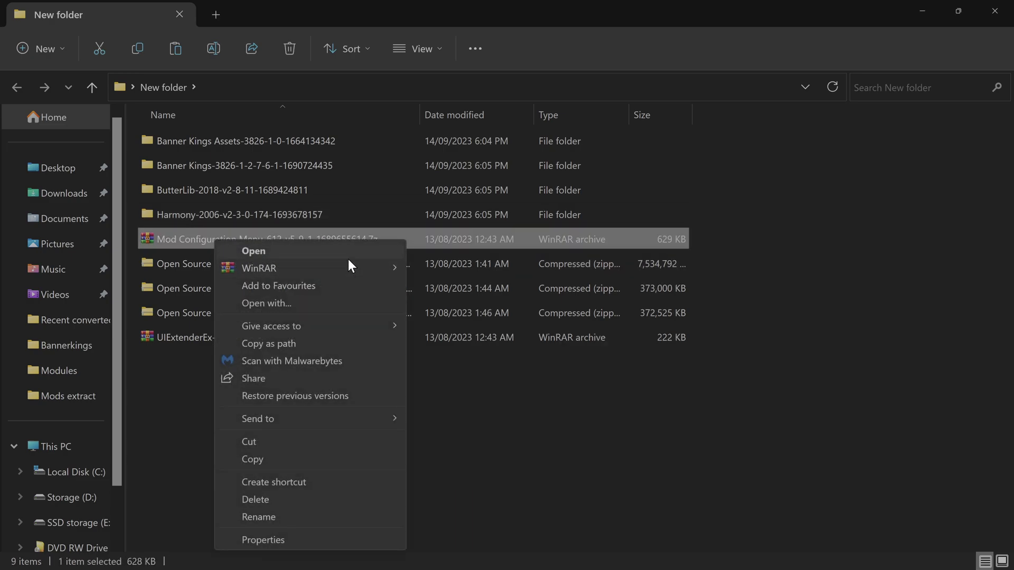
pyautogui.moveTo(317, 268)
pyautogui.click(461, 306)
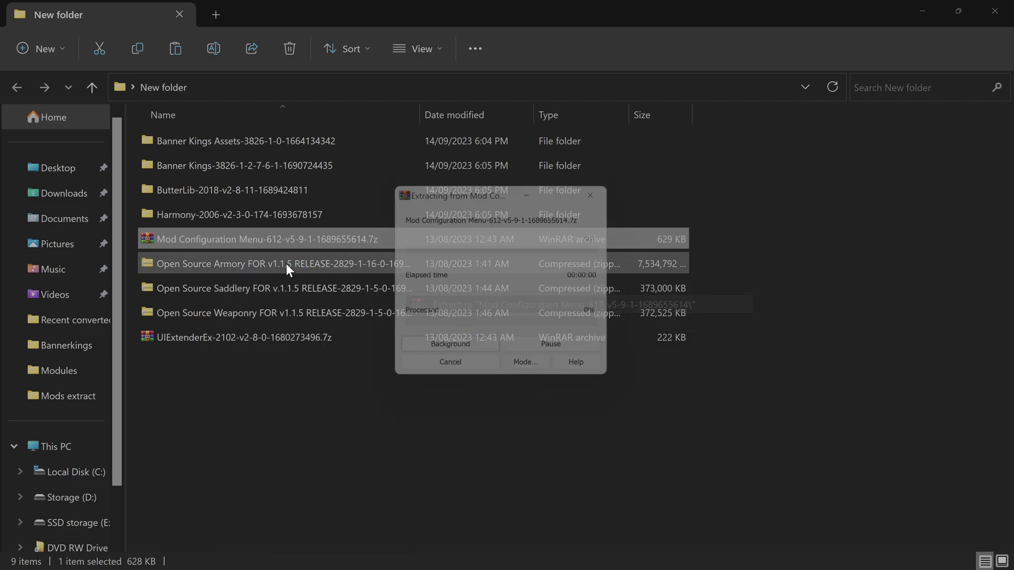
pyautogui.click(251, 290)
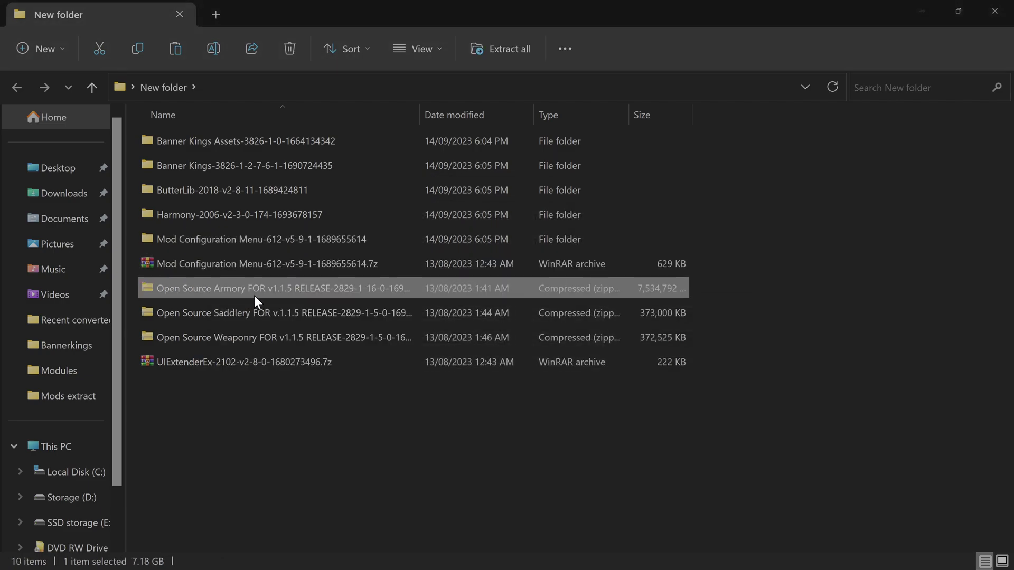
pyautogui.rightClick(254, 294)
pyautogui.click(198, 267)
pyautogui.press('Delete')
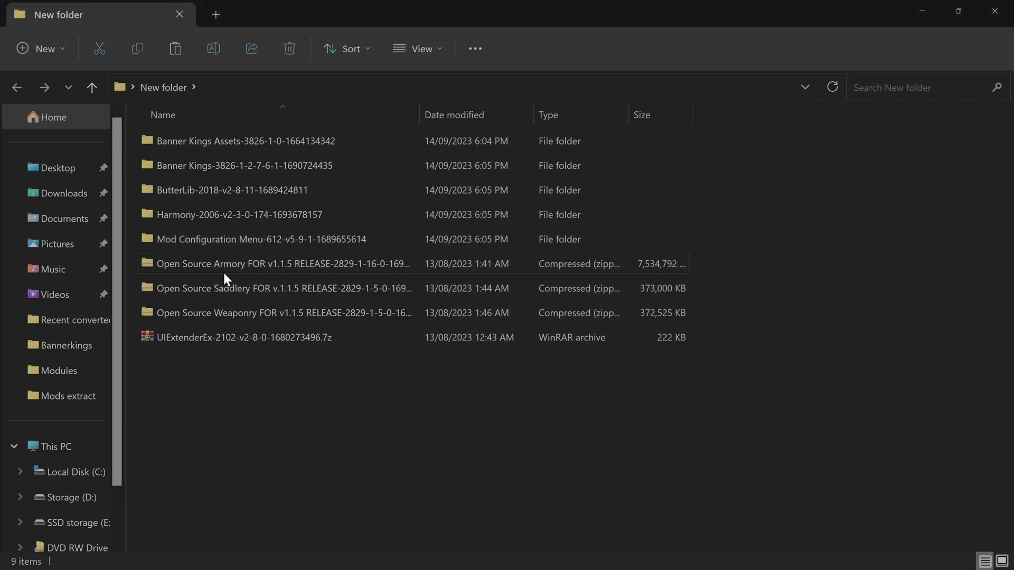
# Step: Extract the Open Source Armory zip into its own folder and let the extraction finish
pyautogui.click(223, 271)
pyautogui.rightClick(263, 263)
pyautogui.moveTo(349, 232)
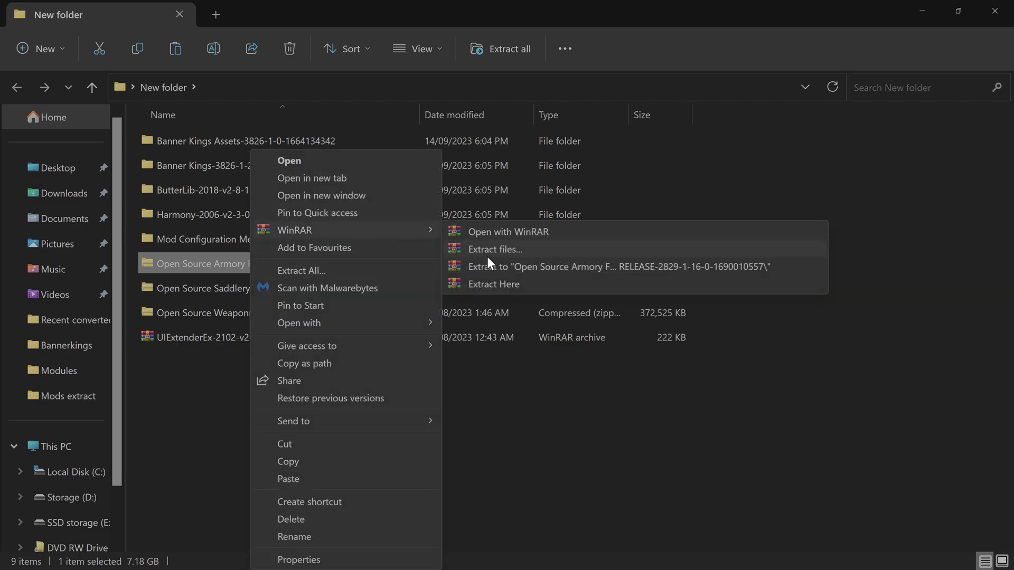
pyautogui.click(476, 265)
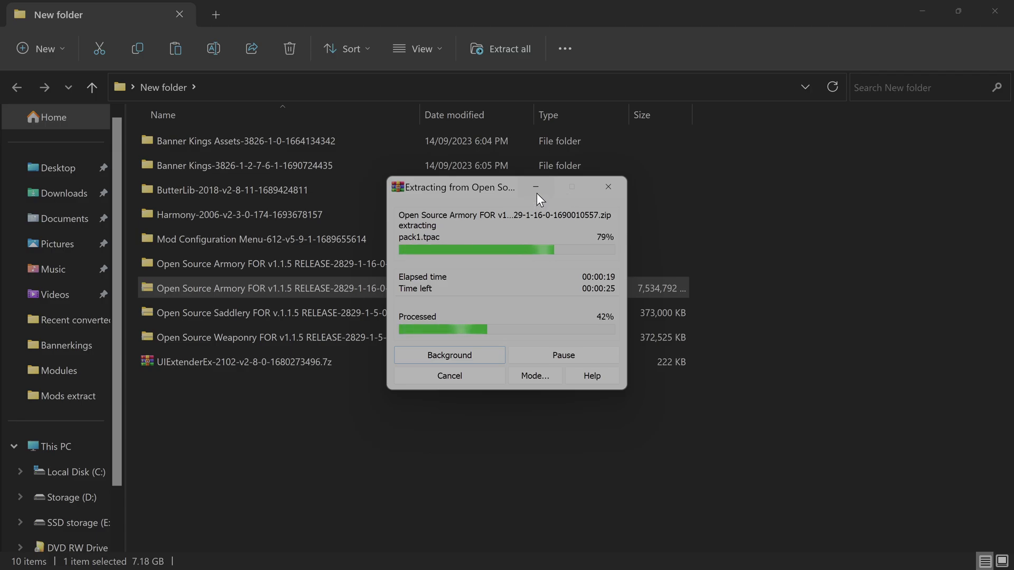
pyautogui.moveTo(498, 190); pyautogui.dragTo(706, 203)
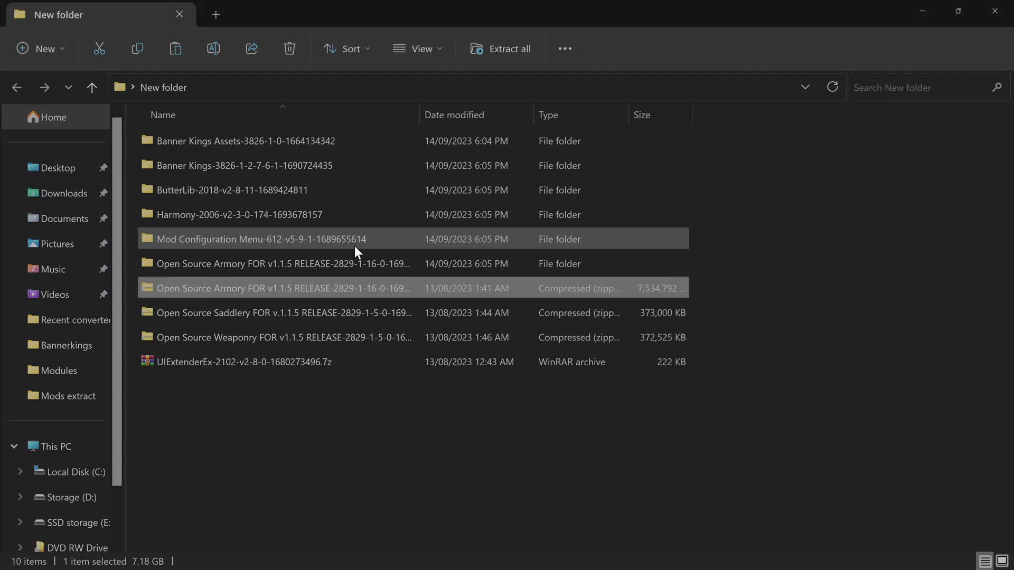
# Step: Delete the Open Source Armory zip and extract Open Source Saddlery into its own folder
pyautogui.click(219, 305)
pyautogui.click(228, 295)
pyautogui.press('Delete')
pyautogui.rightClick(231, 290)
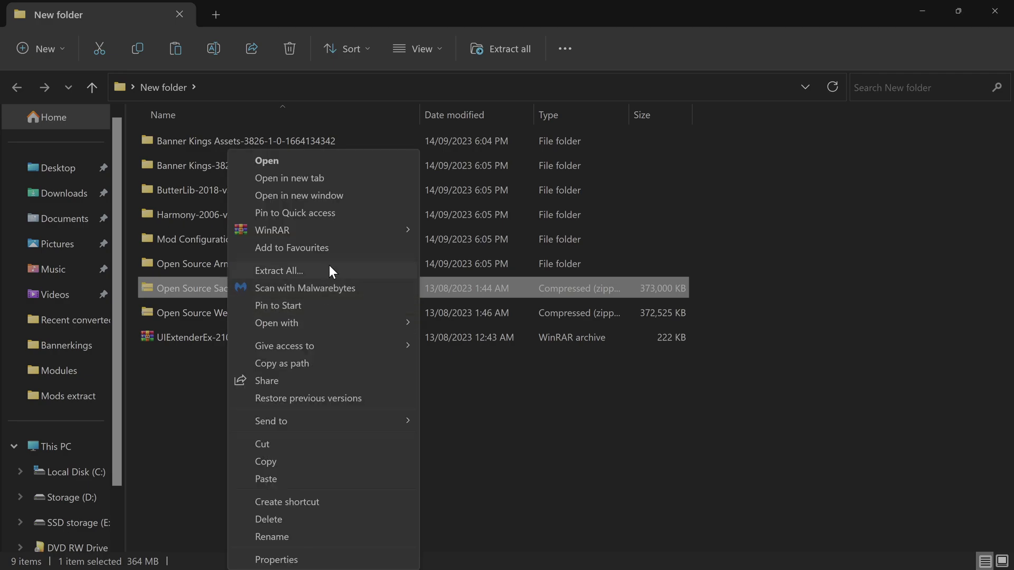
pyautogui.moveTo(337, 233)
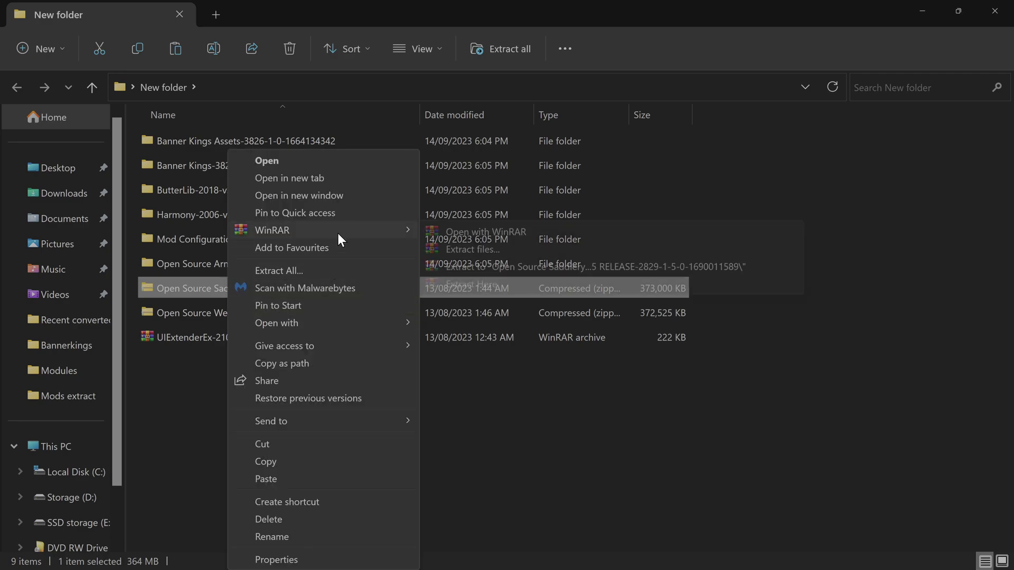
pyautogui.click(487, 267)
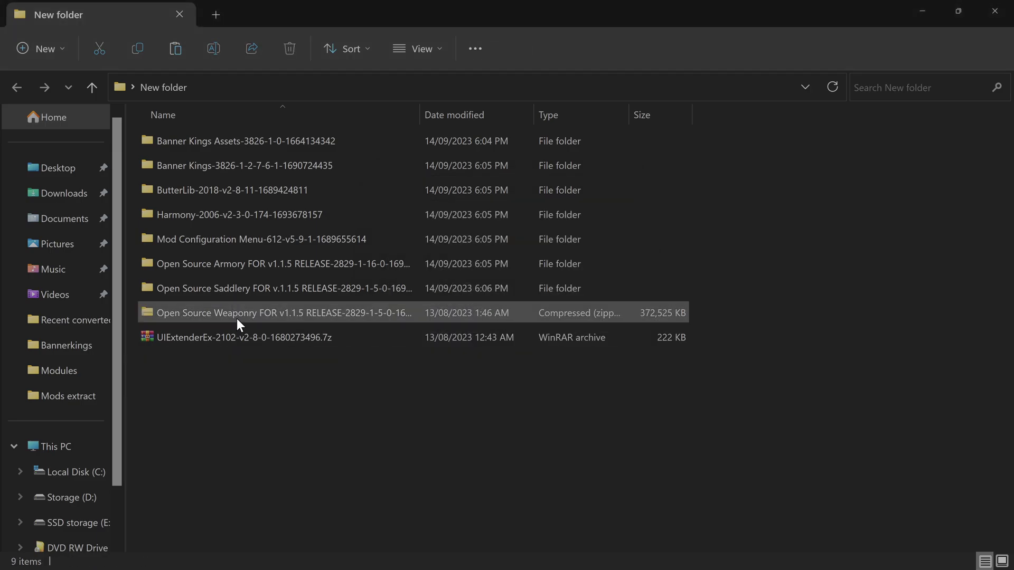
# Step: Extract Open Source Weaponry into its own folder and delete its zip
pyautogui.rightClick(237, 317)
pyautogui.moveTo(331, 232)
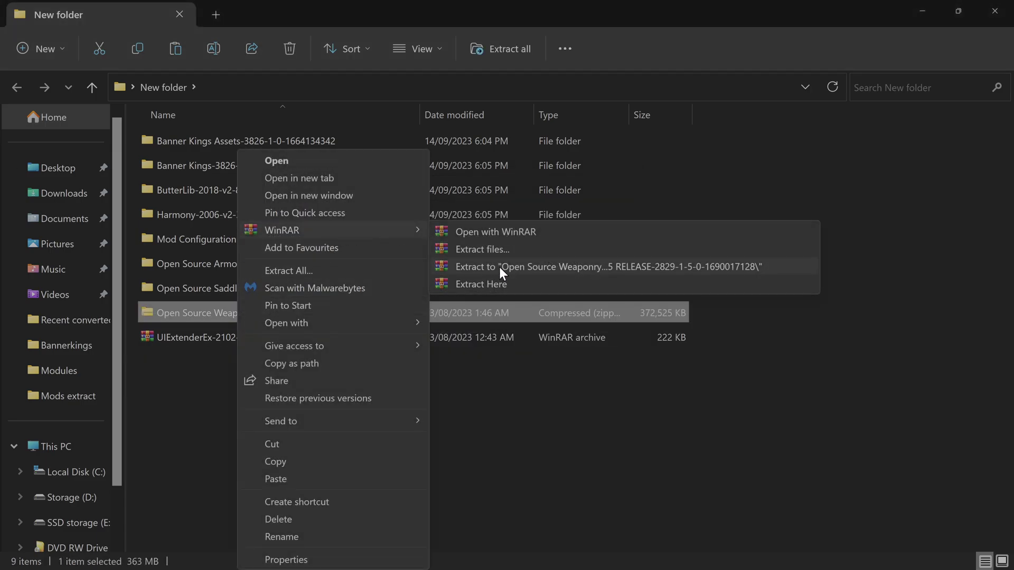
pyautogui.click(499, 267)
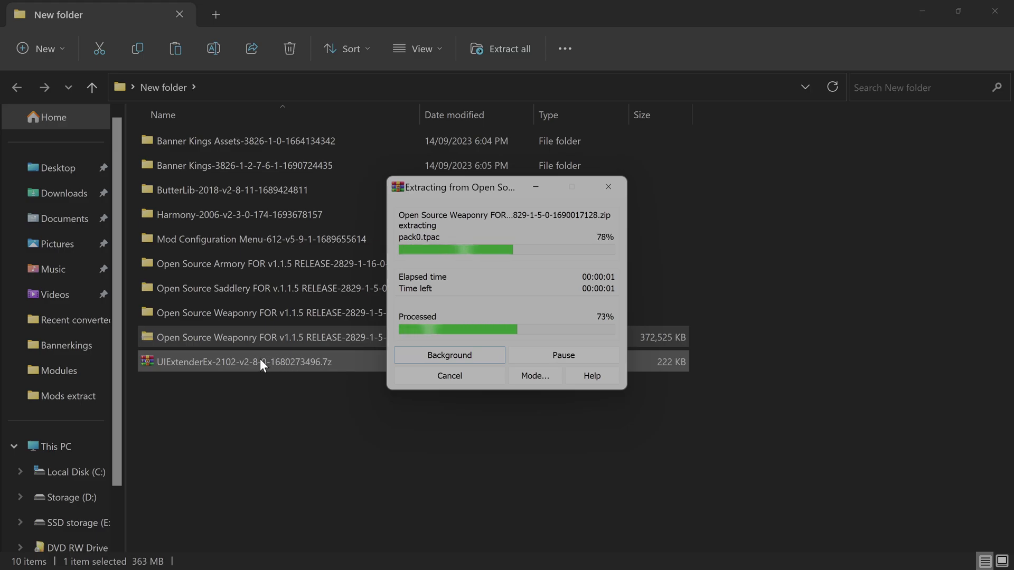
pyautogui.click(243, 373)
pyautogui.click(239, 340)
pyautogui.press('Delete')
# Step: Extract the UIExtenderEx archive into its own folder
pyautogui.rightClick(240, 339)
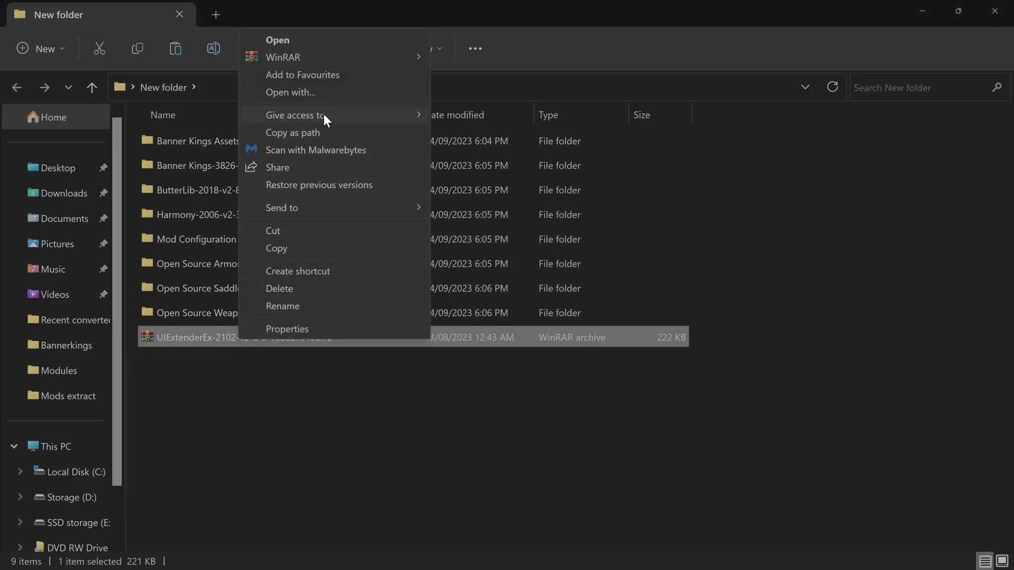
pyautogui.moveTo(335, 63)
pyautogui.click(500, 92)
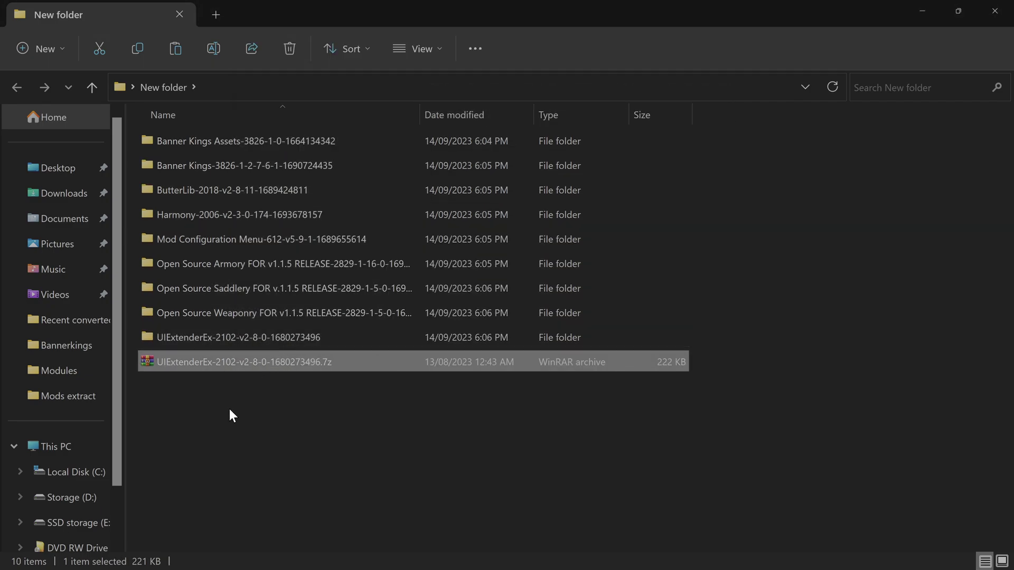
# Step: Move Bannerlord.UIExtenderEx out of UIExtenderEx's Modules folder directly into New folder
pyautogui.doubleClick(251, 340)
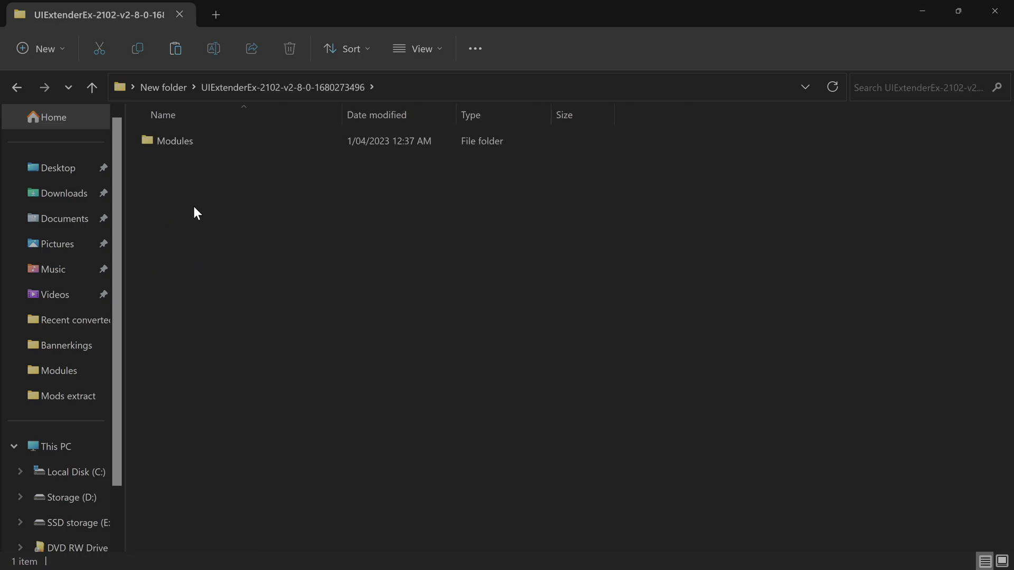
pyautogui.click(180, 88)
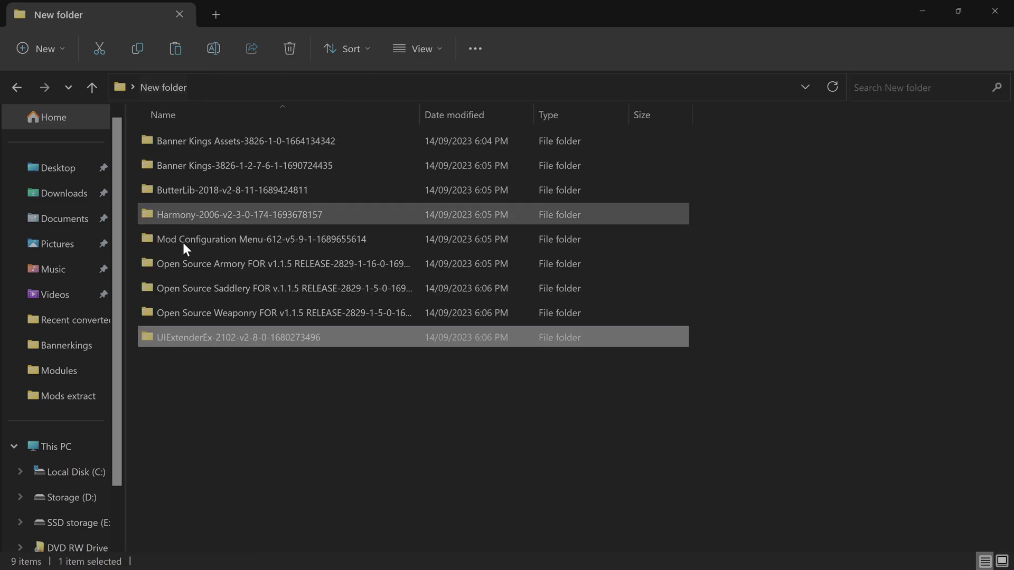
pyautogui.doubleClick(209, 338)
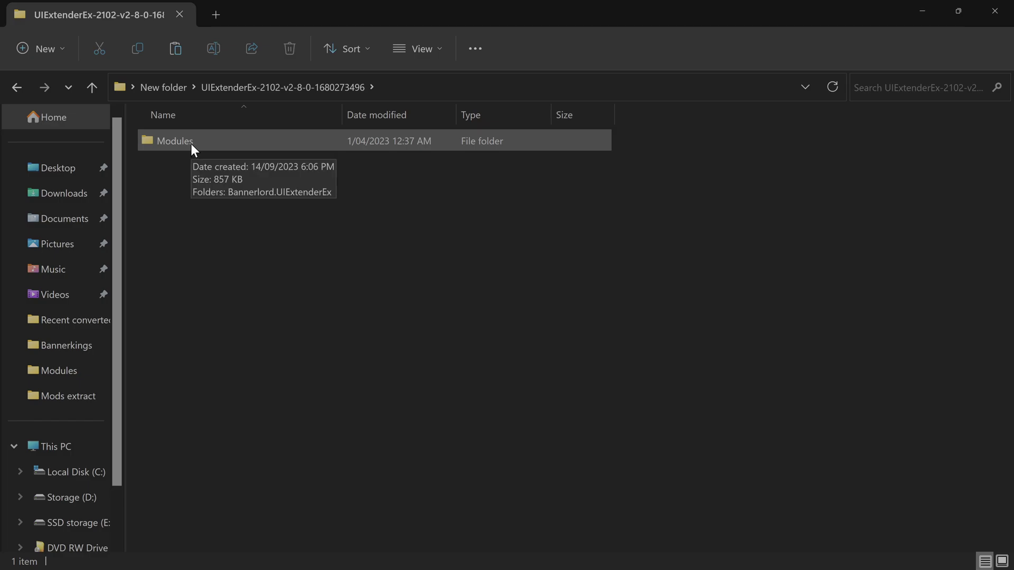
pyautogui.doubleClick(191, 144)
pyautogui.click(246, 142)
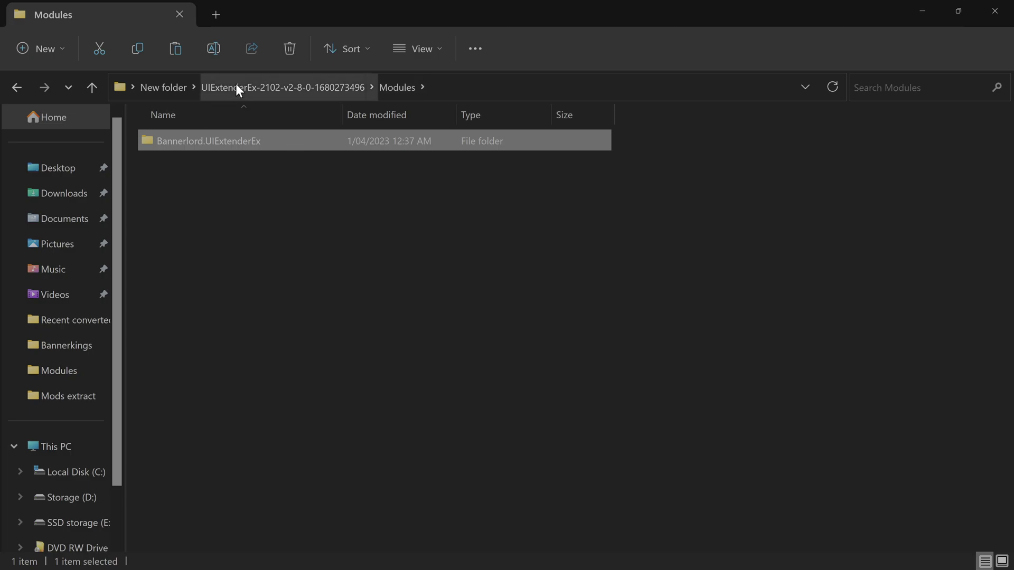
pyautogui.click(166, 89)
pyautogui.doubleClick(210, 340)
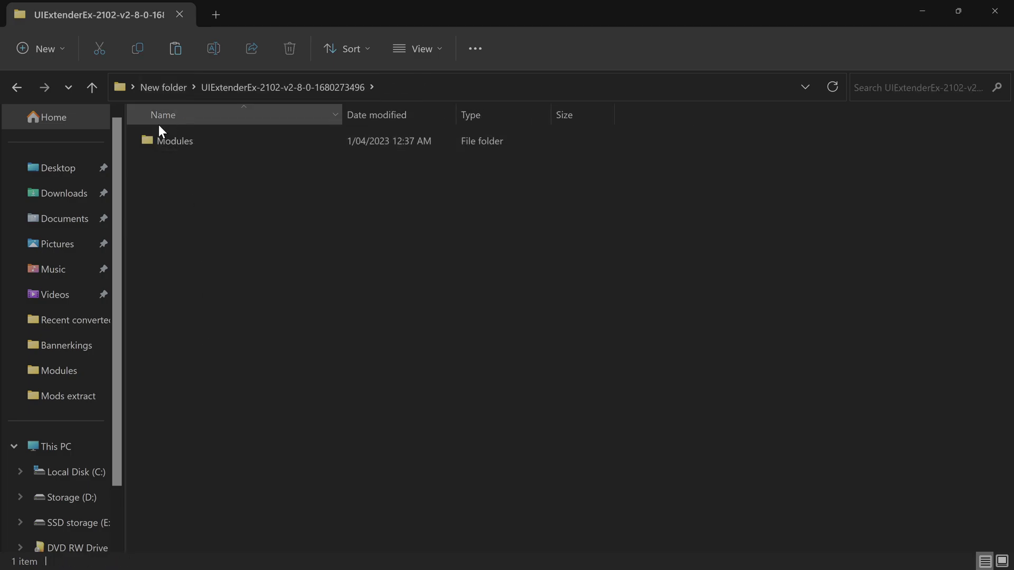
pyautogui.doubleClick(183, 144)
pyautogui.click(201, 148)
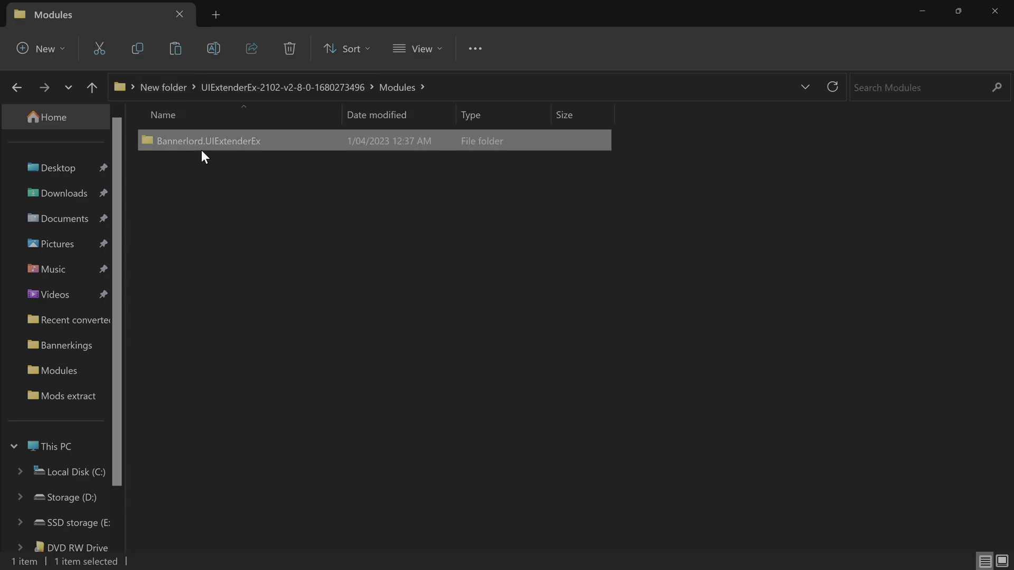
pyautogui.click(169, 87)
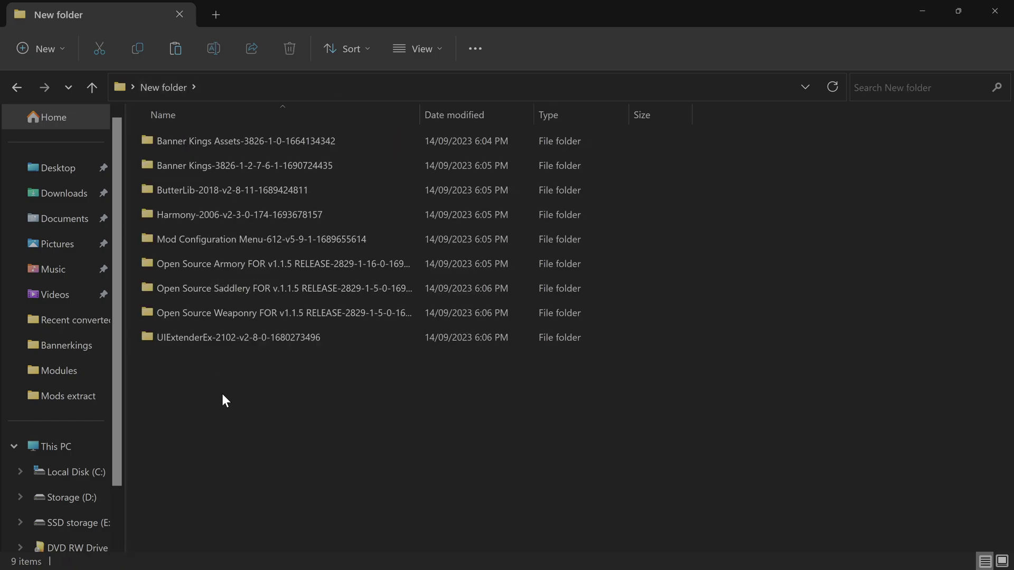
pyautogui.hotkey('ctrl', 'v')
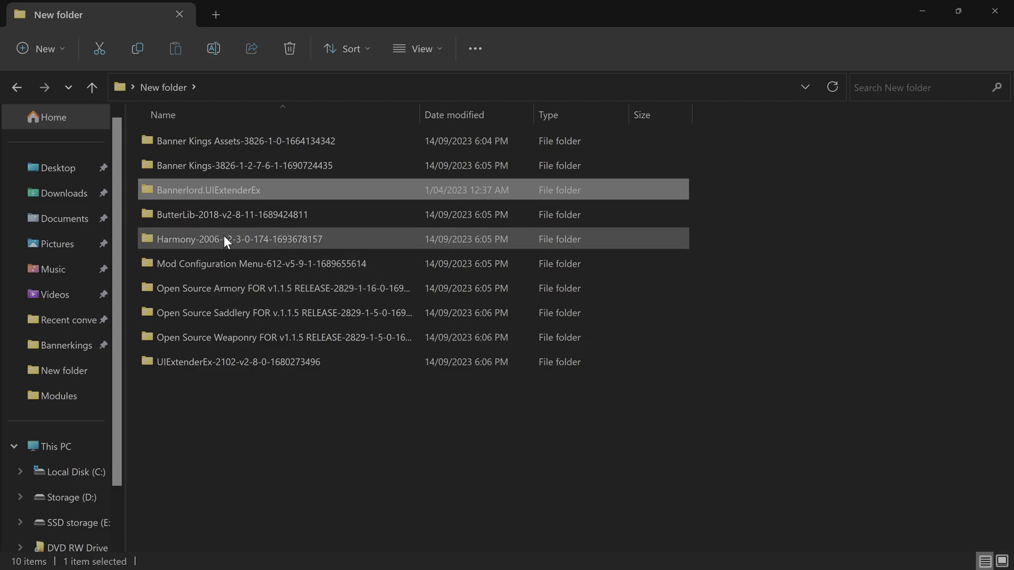
# Step: Delete the empty UIExtenderEx-2102 folder, then put Assets, AssetSources and RuntimeDataCache into BannerKings
pyautogui.click(213, 362)
pyautogui.press('Delete')
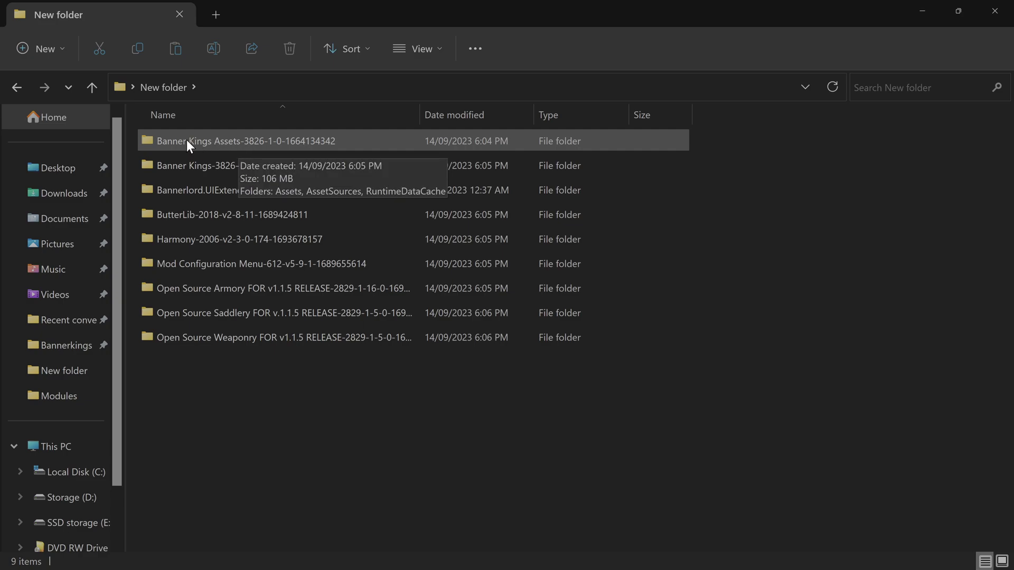
pyautogui.click(228, 145)
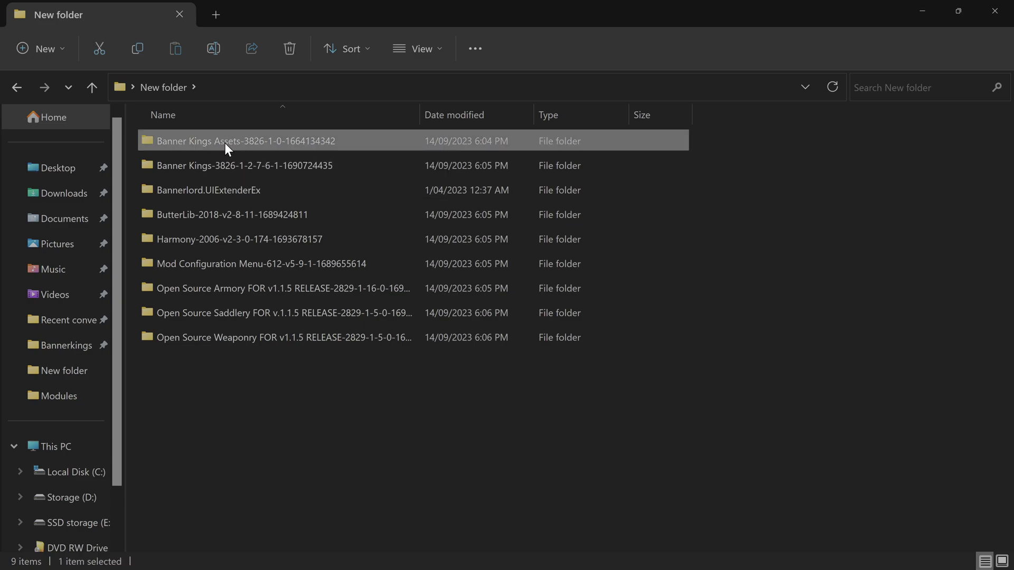
pyautogui.click(211, 166)
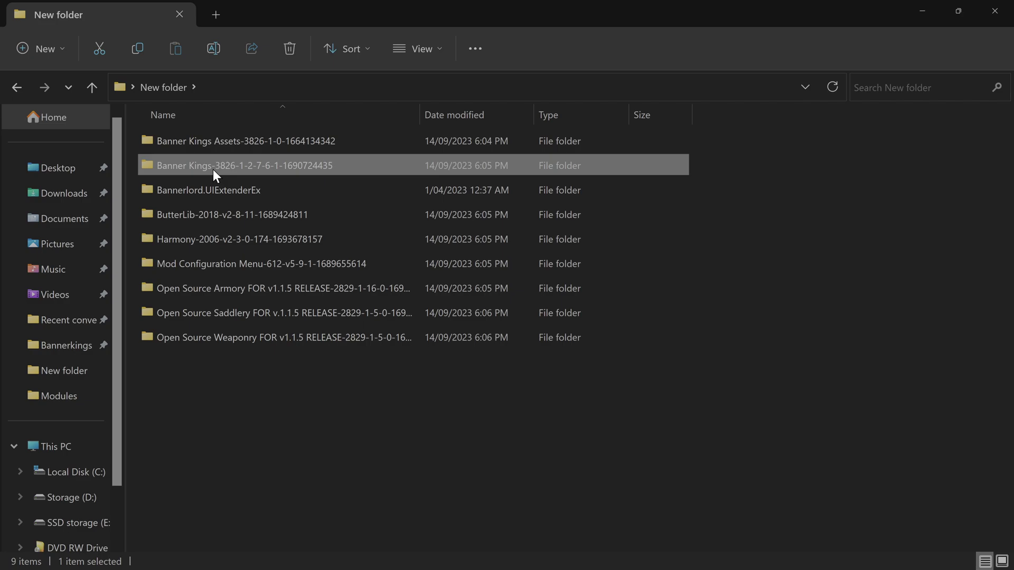
pyautogui.doubleClick(223, 146)
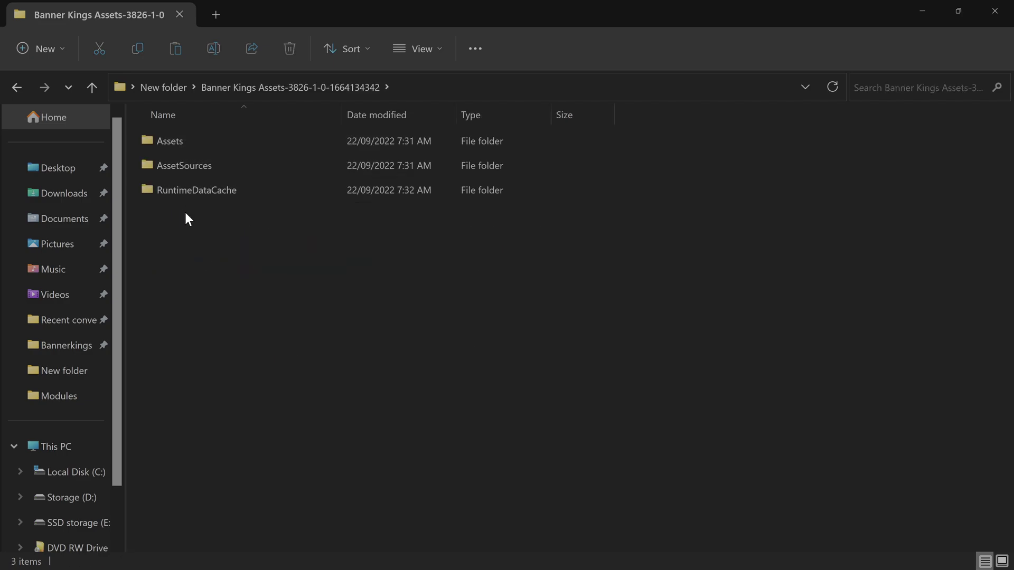
pyautogui.moveTo(185, 213); pyautogui.dragTo(188, 148)
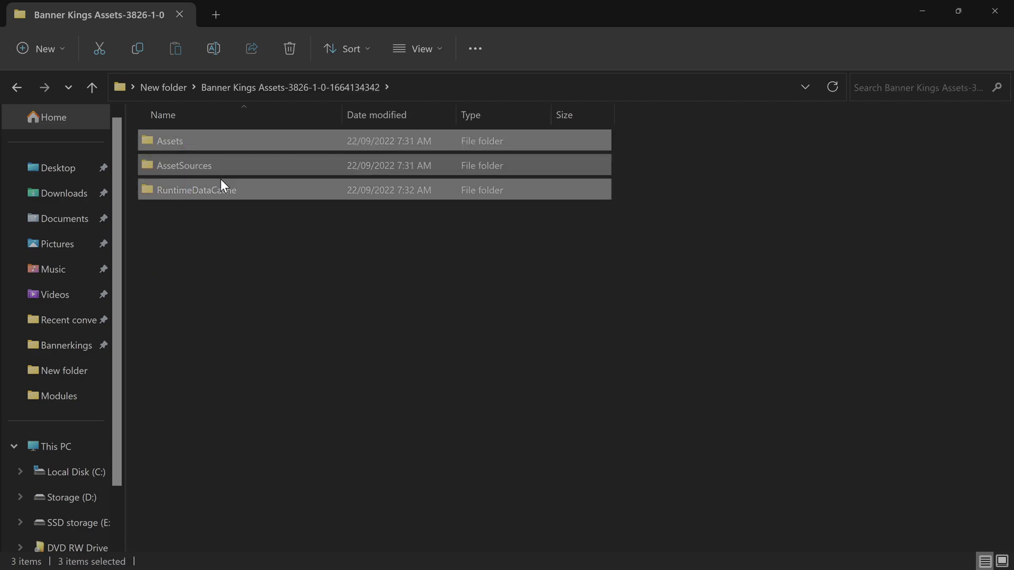
pyautogui.click(180, 86)
pyautogui.doubleClick(198, 168)
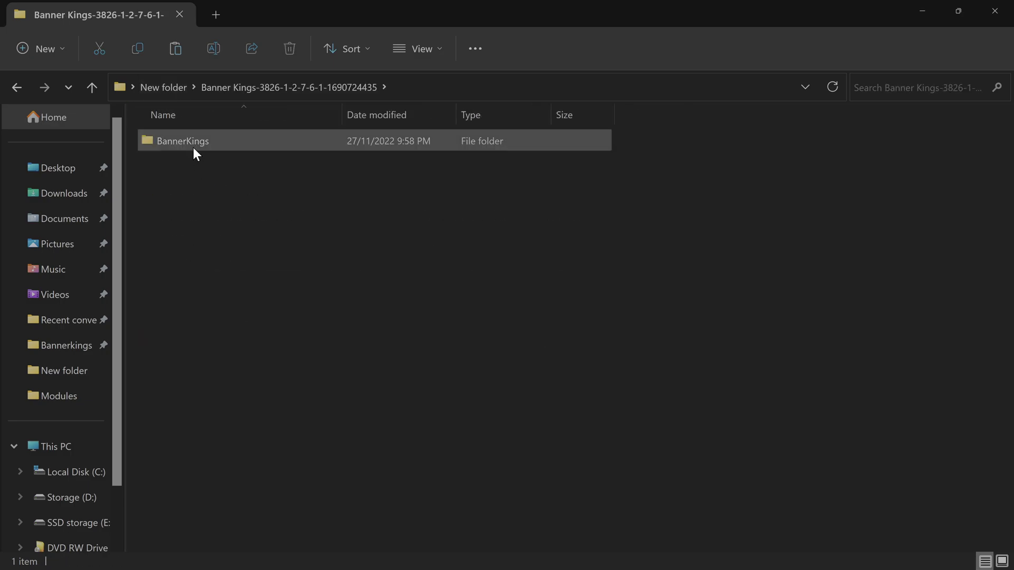
pyautogui.click(193, 148)
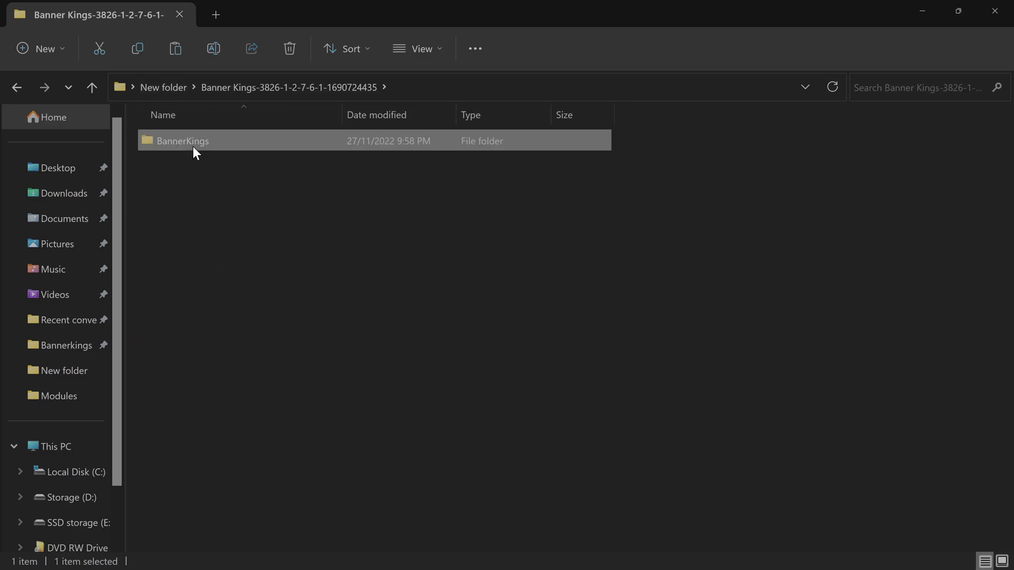
pyautogui.doubleClick(193, 149)
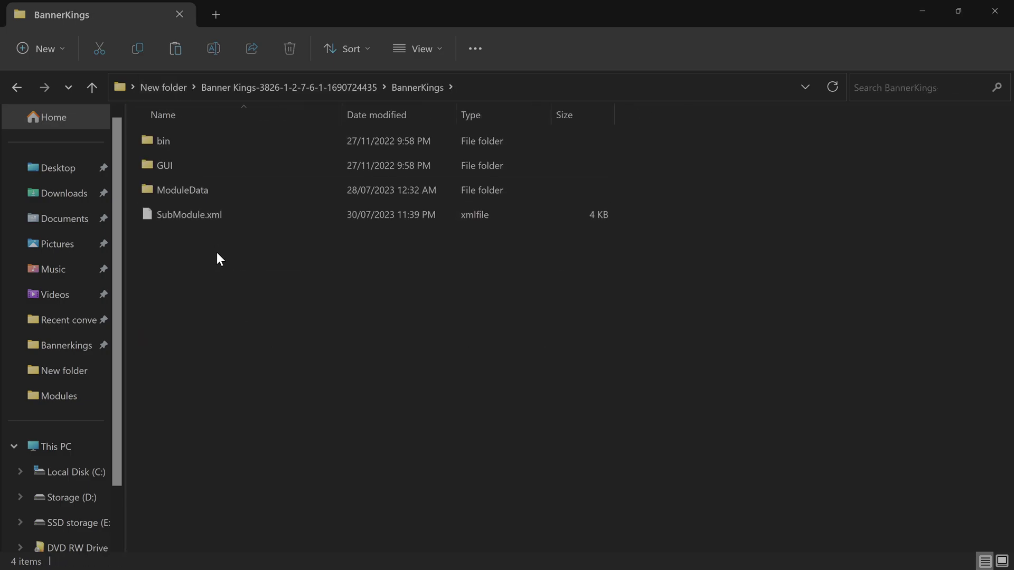
pyautogui.hotkey('ctrl', 'v')
# Step: Delete the Banner Kings Assets folder and move BannerKings up into New folder
pyautogui.click(184, 92)
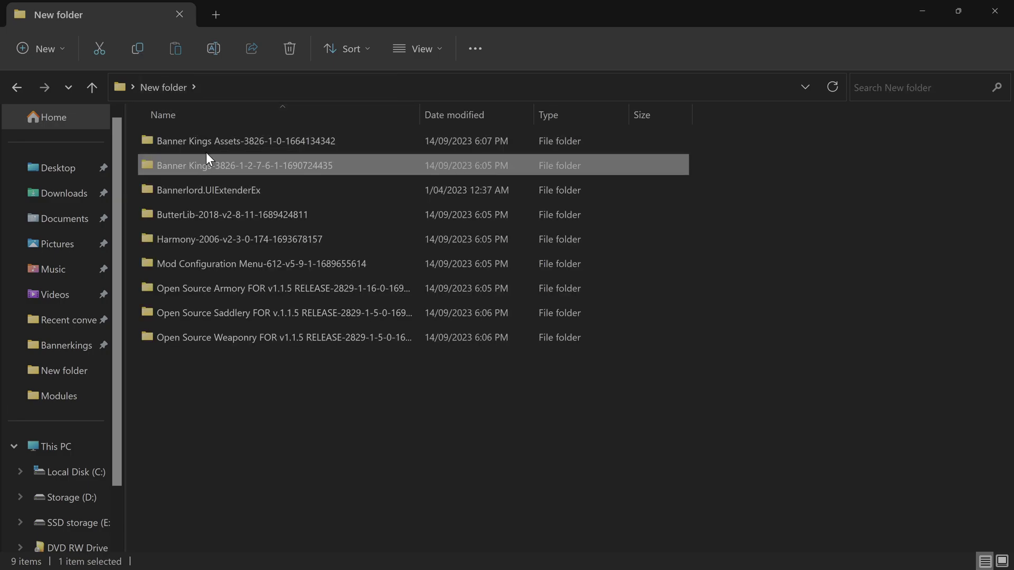
pyautogui.press('Delete')
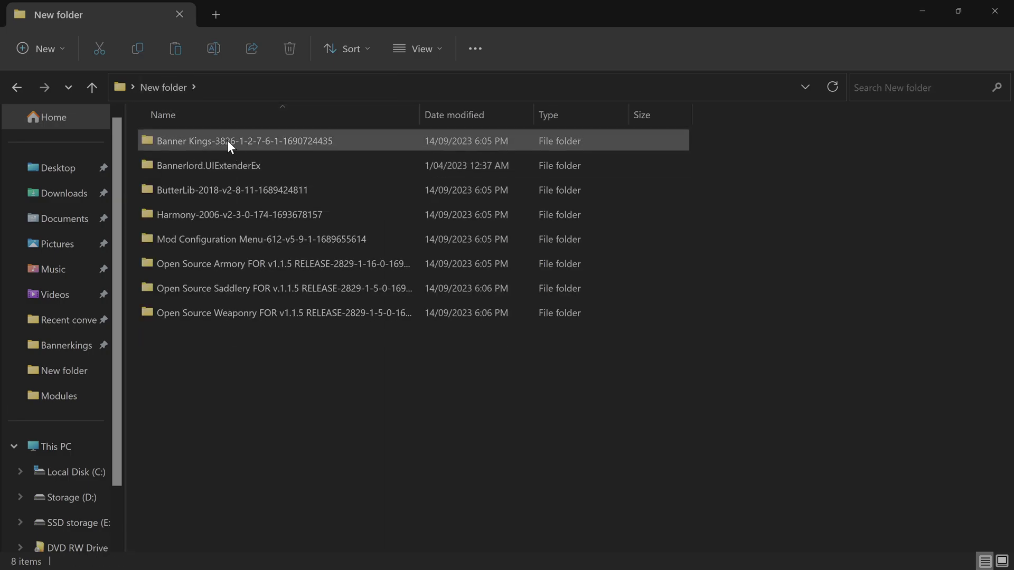
pyautogui.doubleClick(208, 139)
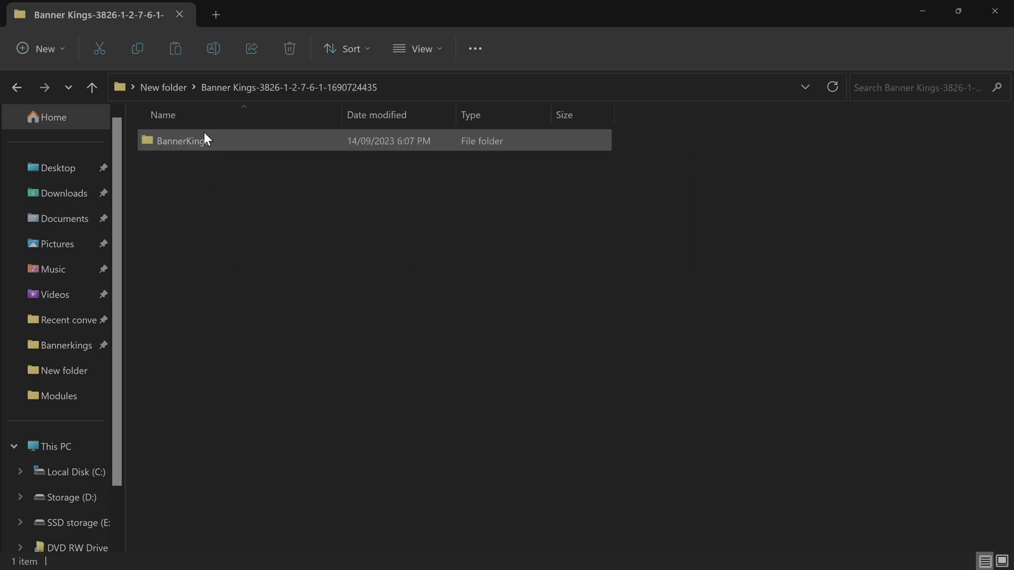
pyautogui.click(199, 142)
pyautogui.hotkey('ctrl', 'x')
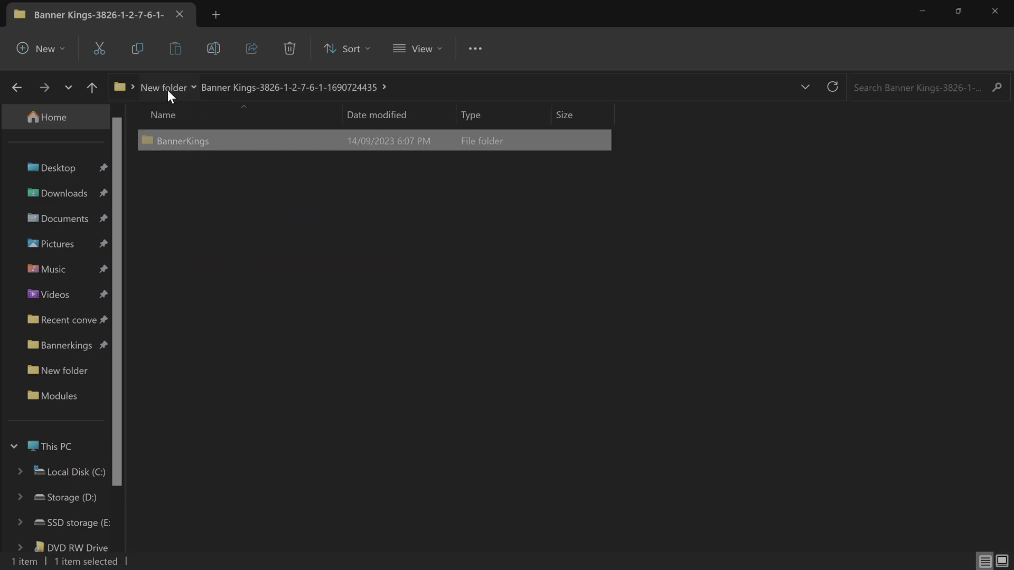
pyautogui.click(167, 88)
pyautogui.hotkey('ctrl', 'v')
pyautogui.click(205, 139)
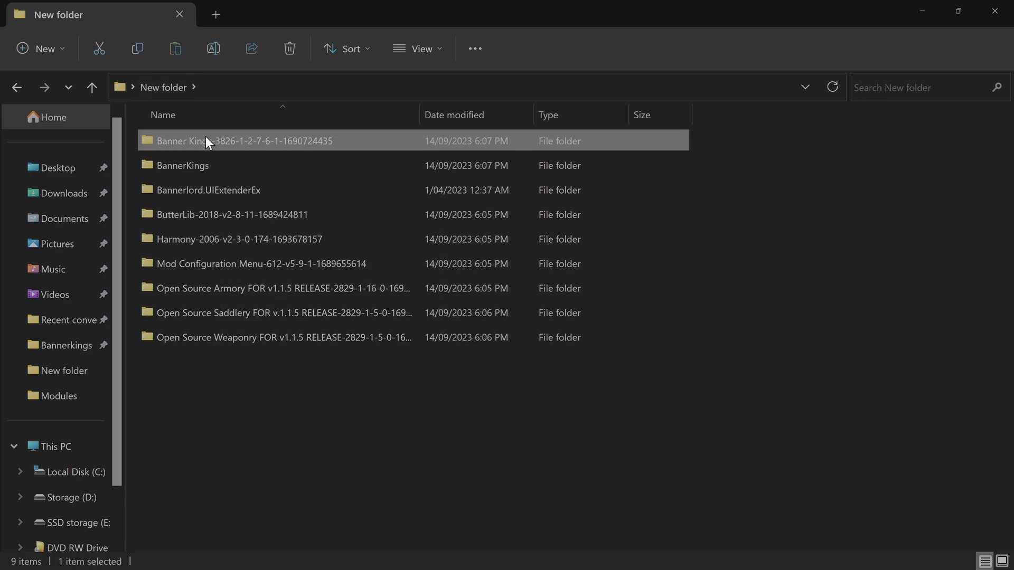
# Step: Delete the empty Banner Kings-3826 folder, move Bannerlord.ButterLib into New folder, and remove its wrapper
pyautogui.press('Delete')
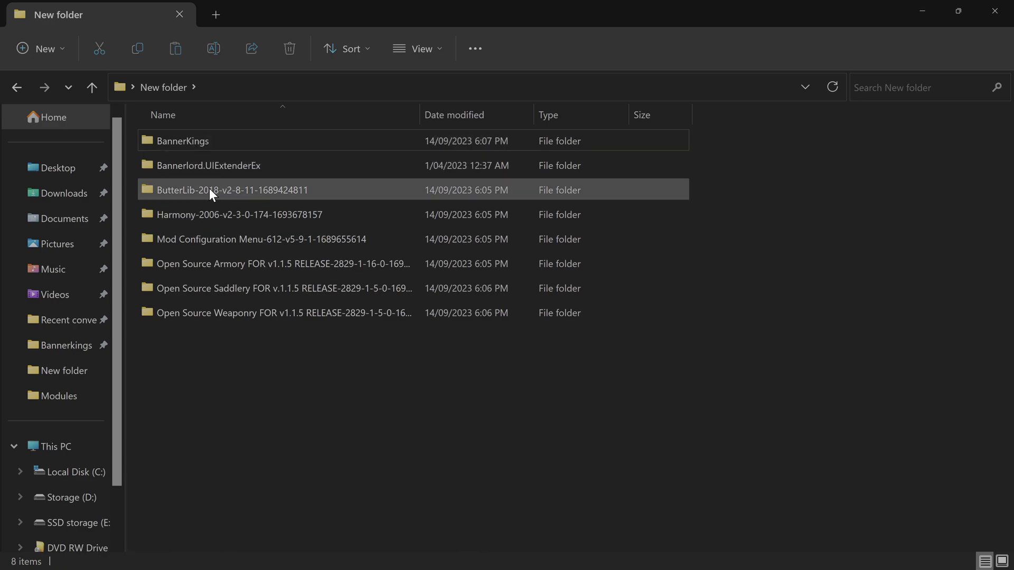
pyautogui.doubleClick(189, 191)
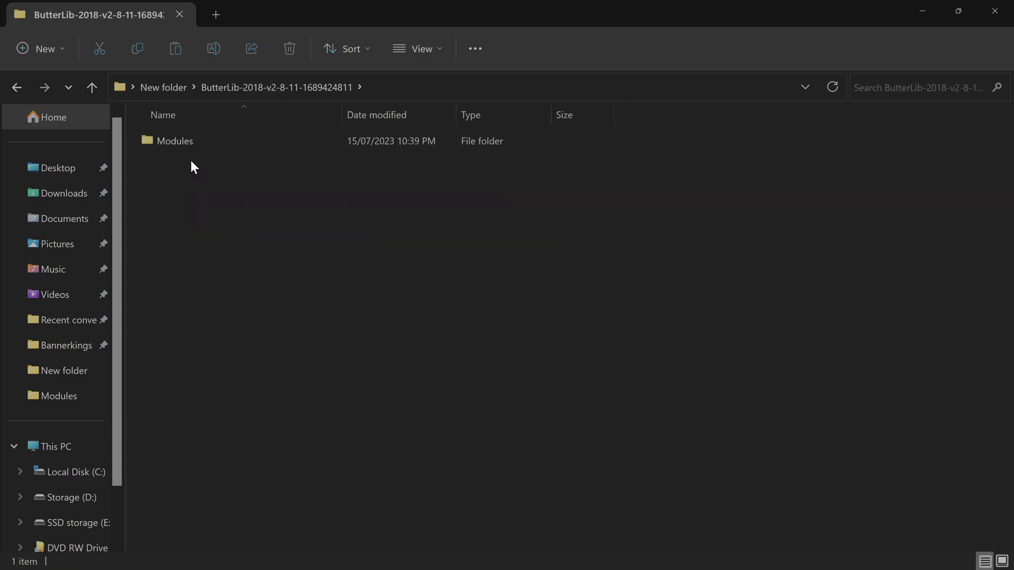
pyautogui.click(191, 147)
pyautogui.doubleClick(181, 144)
pyautogui.click(190, 146)
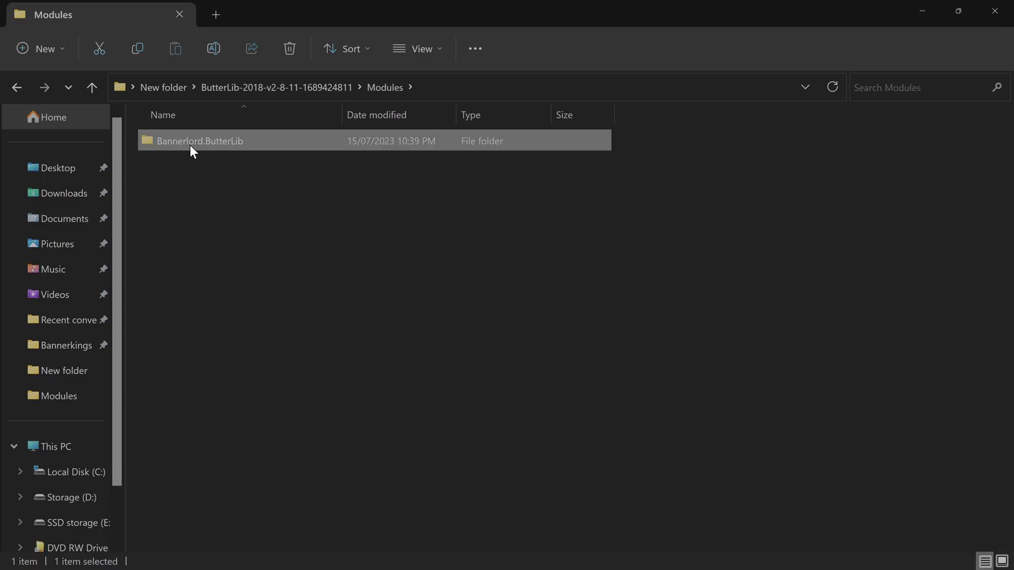
pyautogui.click(164, 87)
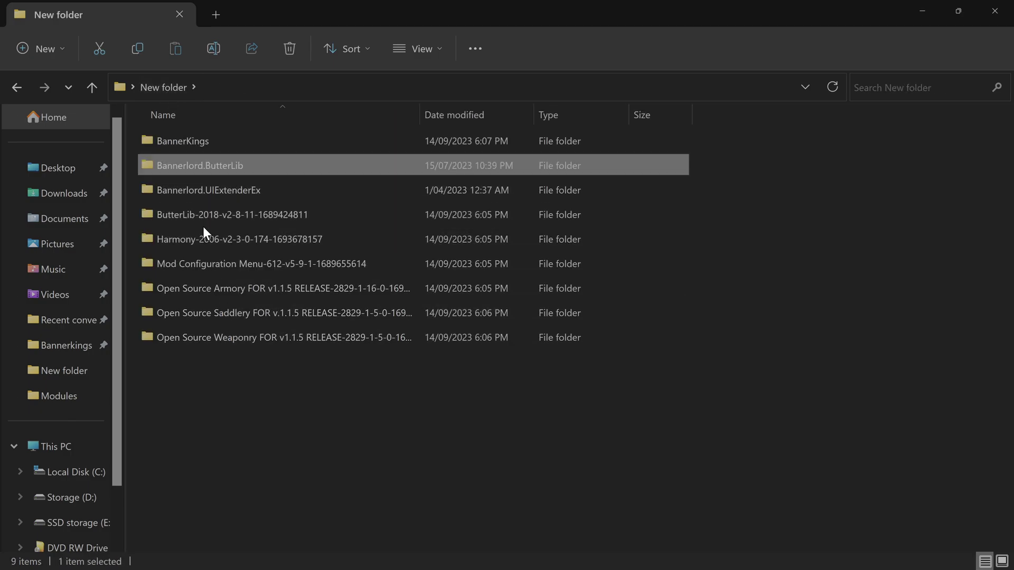
pyautogui.doubleClick(202, 219)
pyautogui.hotkey('alt', 'Left')
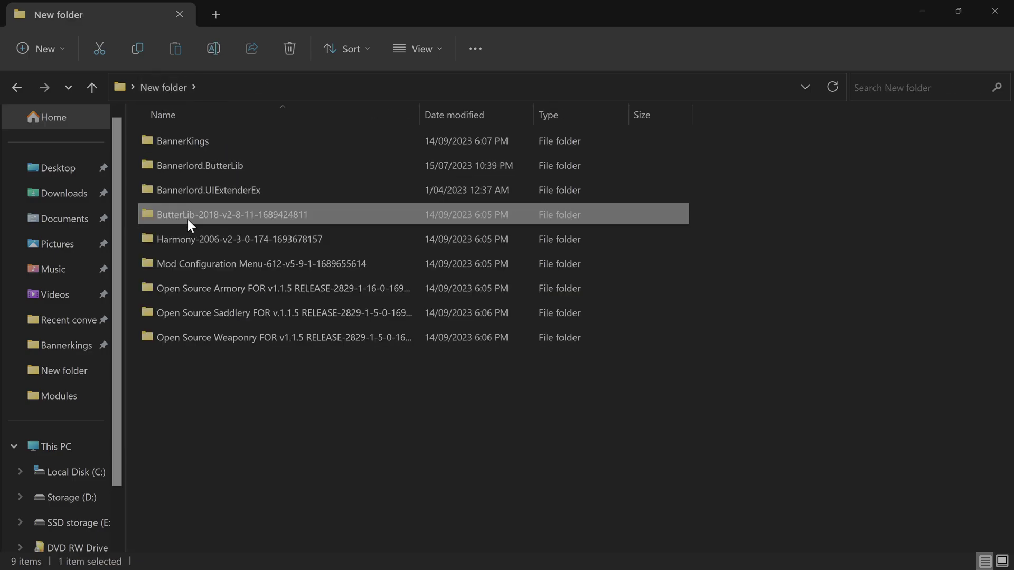
pyautogui.press('Delete')
# Step: Move Bannerlord.Harmony into New folder and delete the emptied Harmony-2006 folder
pyautogui.doubleClick(224, 217)
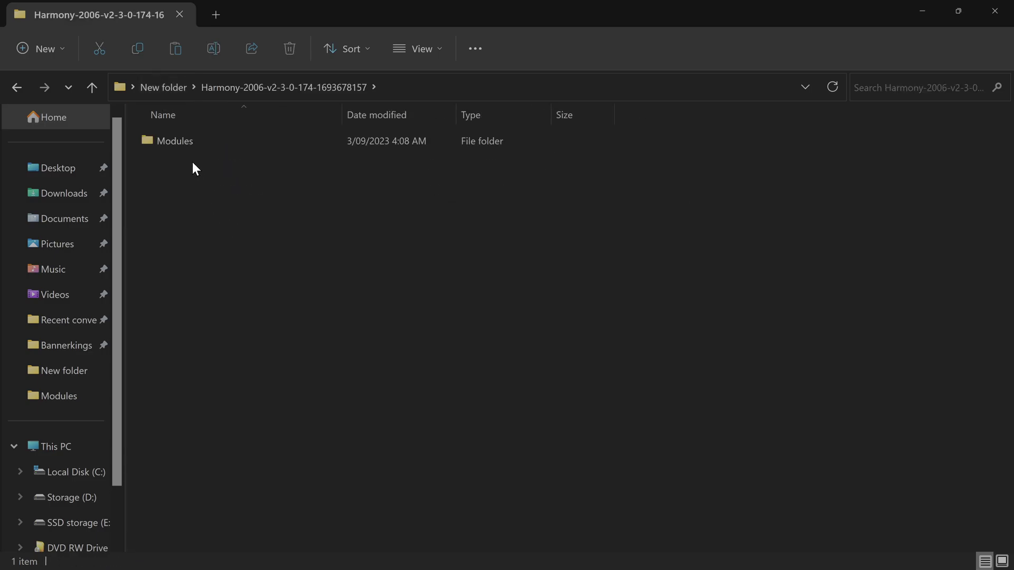
pyautogui.doubleClick(183, 142)
pyautogui.click(191, 147)
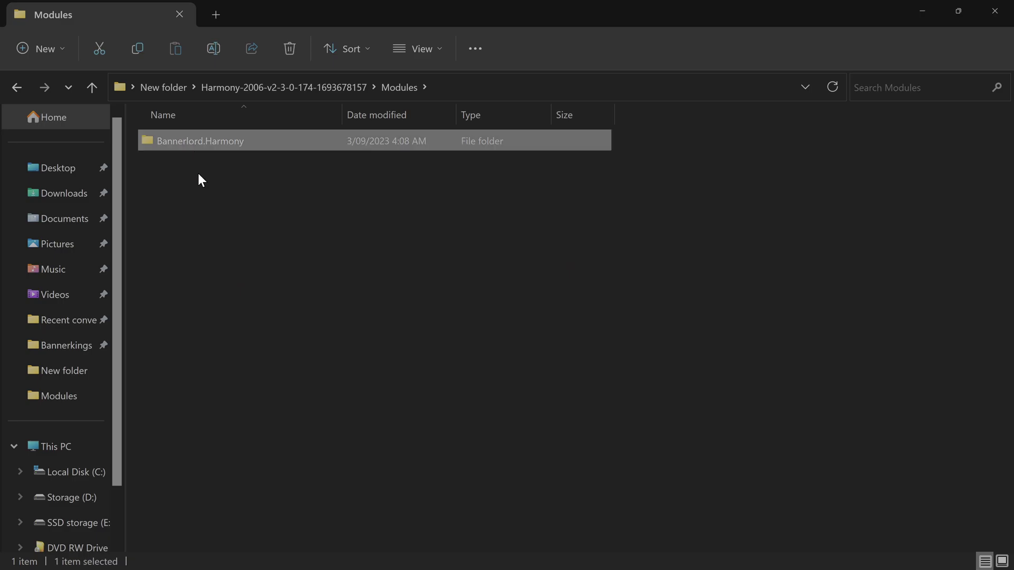
pyautogui.click(166, 92)
pyautogui.hotkey('ctrl', 'v')
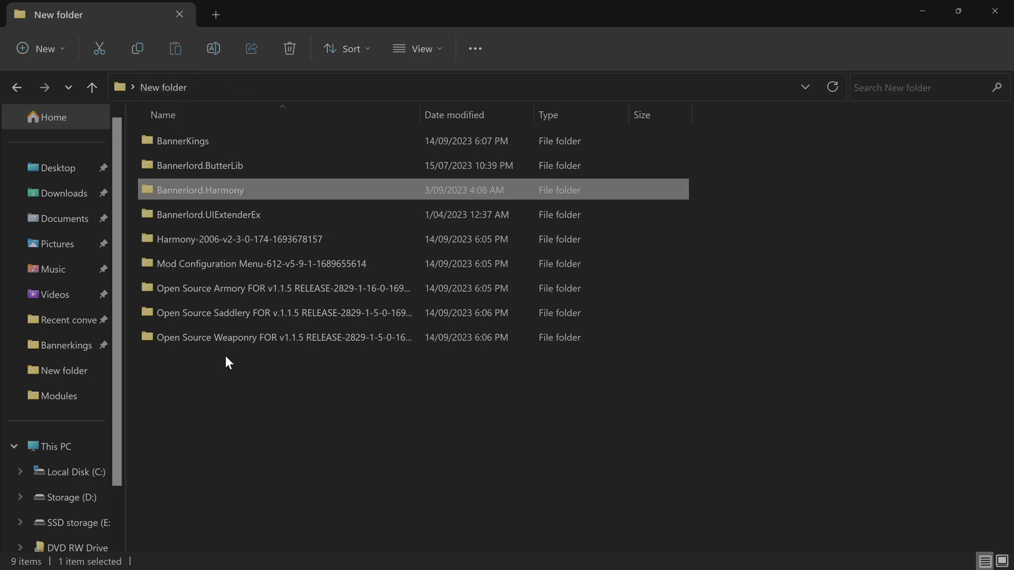
pyautogui.click(205, 240)
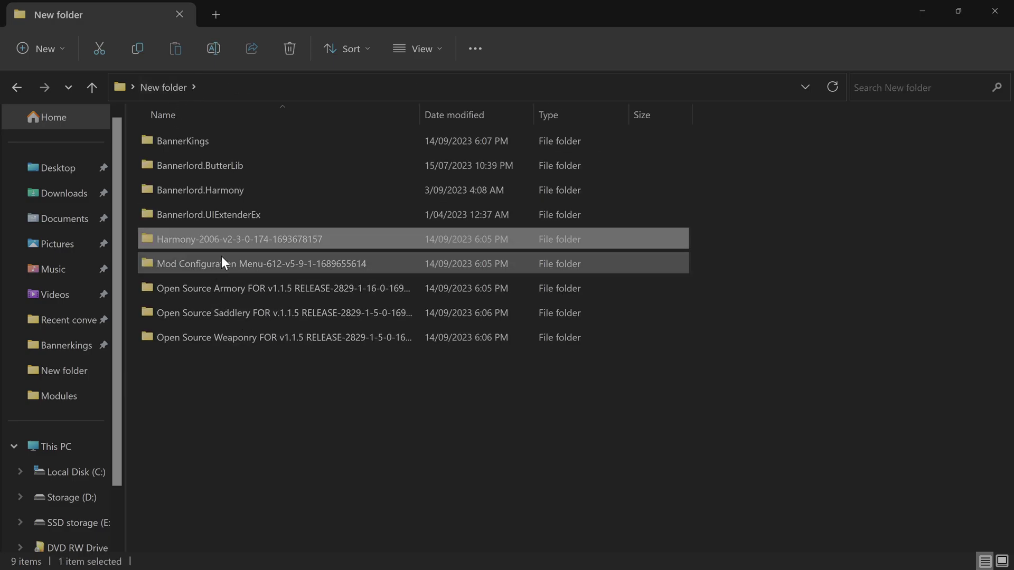
pyautogui.press('Delete')
# Step: Move Bannerlord.MBOptionScreen from the Mod Configuration Menu download into New folder
pyautogui.click(208, 242)
pyautogui.doubleClick(209, 242)
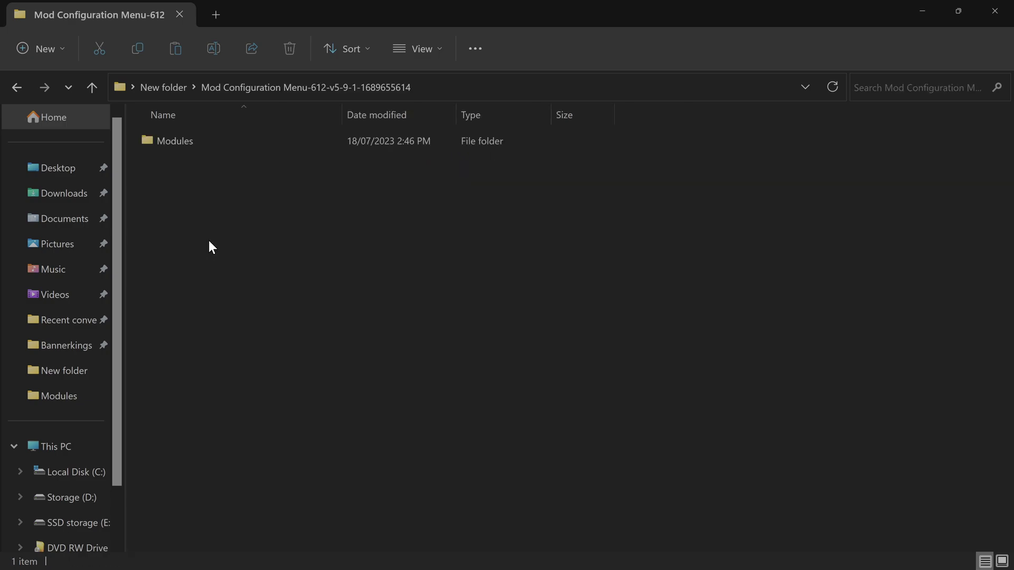
pyautogui.doubleClick(189, 147)
pyautogui.click(191, 147)
pyautogui.click(180, 88)
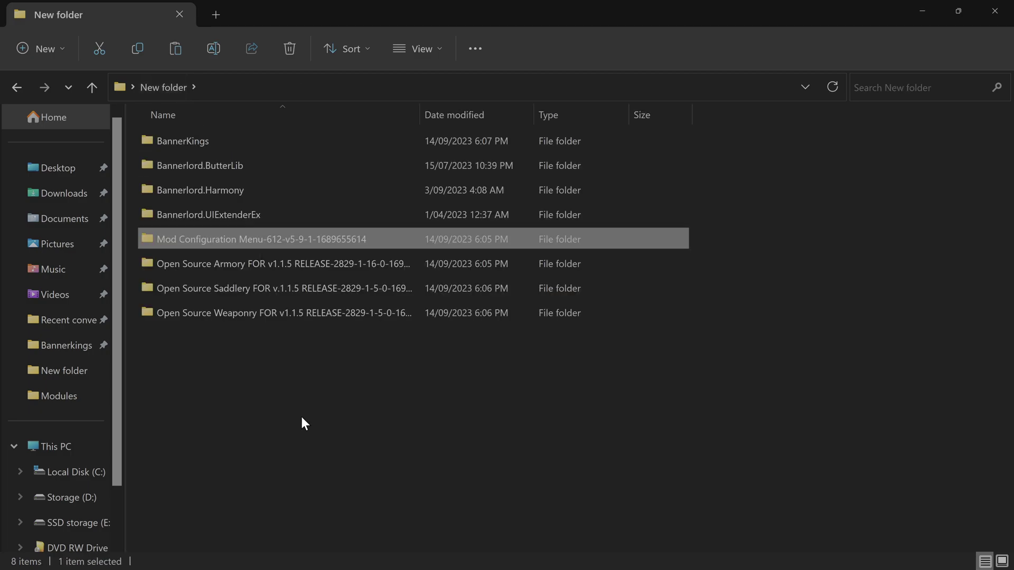
pyautogui.hotkey('ctrl', 'v')
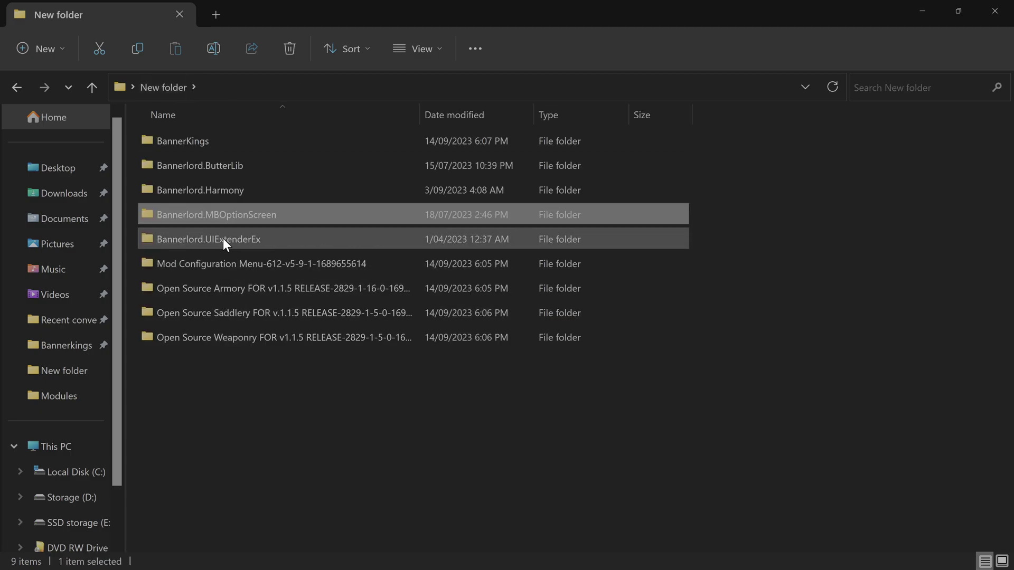
# Step: Delete the empty Mod Configuration Menu folder and check the contents of OpenSourceArmory
pyautogui.click(226, 269)
pyautogui.press('Delete')
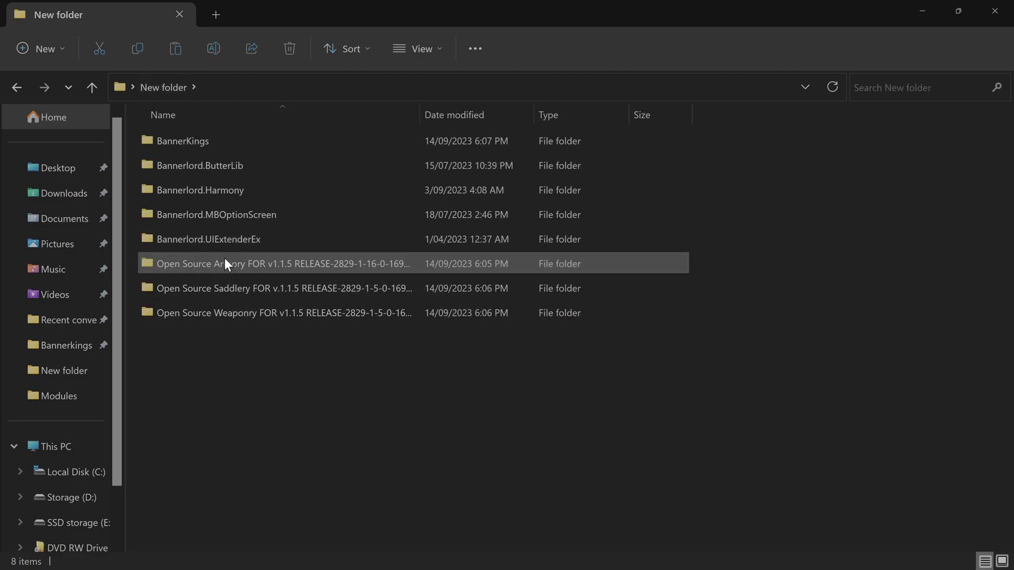
pyautogui.doubleClick(225, 261)
pyautogui.click(214, 146)
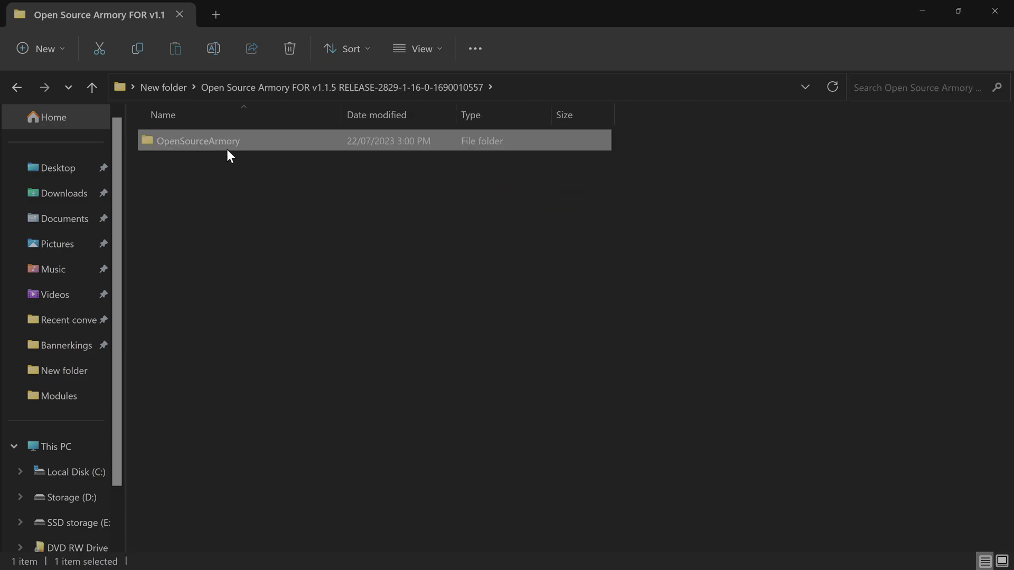
pyautogui.doubleClick(223, 141)
pyautogui.click(321, 87)
pyautogui.click(175, 87)
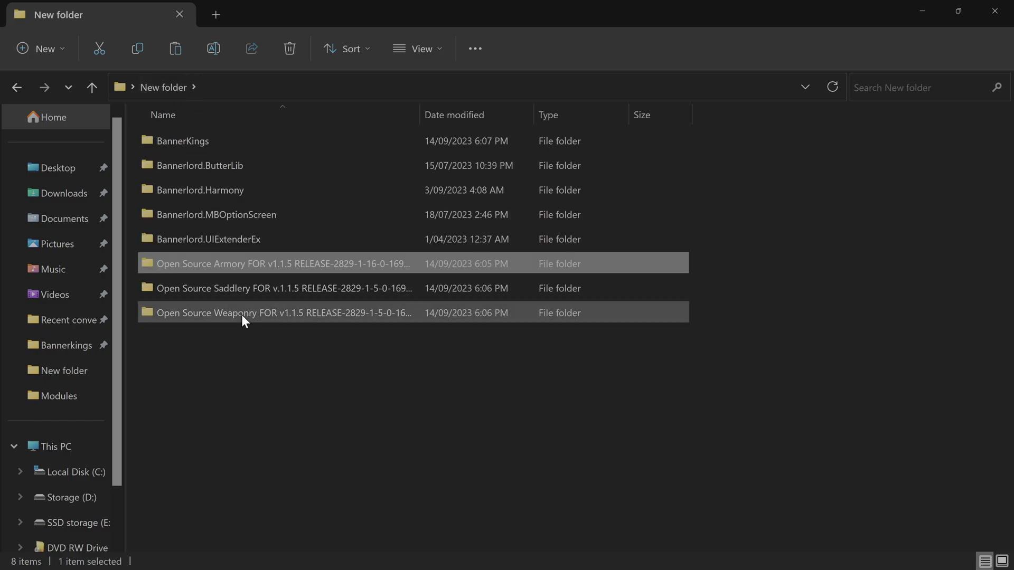
# Step: Move OpenSourceSaddlery up into New folder
pyautogui.doubleClick(230, 265)
pyautogui.click(203, 136)
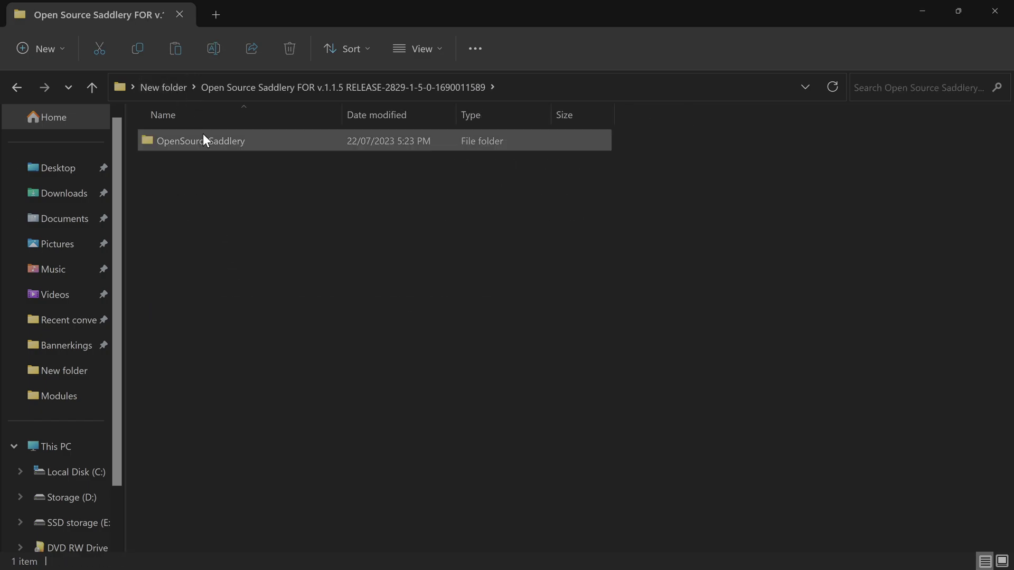
pyautogui.click(152, 85)
pyautogui.hotkey('ctrl', 'v')
pyautogui.click(242, 269)
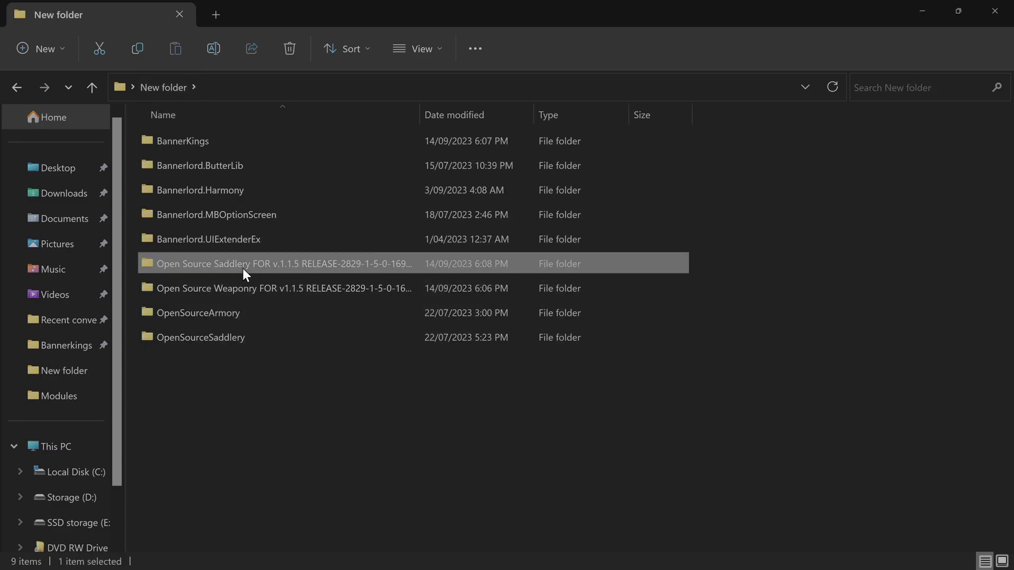
# Step: Move OpenSourceWeaponry into New folder, delete its wrapper, and select all eight mod folders
pyautogui.doubleClick(243, 264)
pyautogui.click(206, 137)
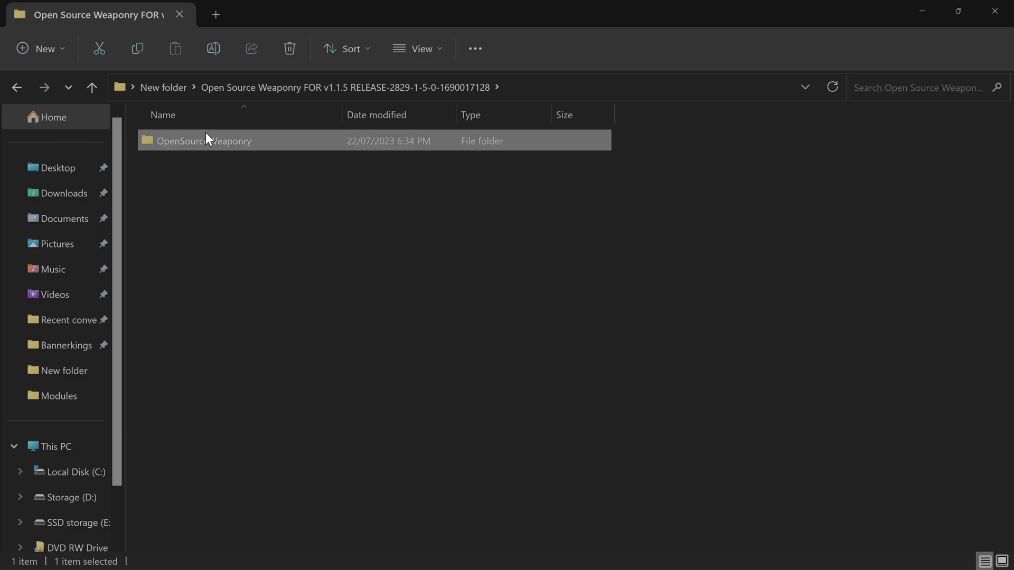
pyautogui.hotkey('ctrl', 'x')
pyautogui.click(162, 87)
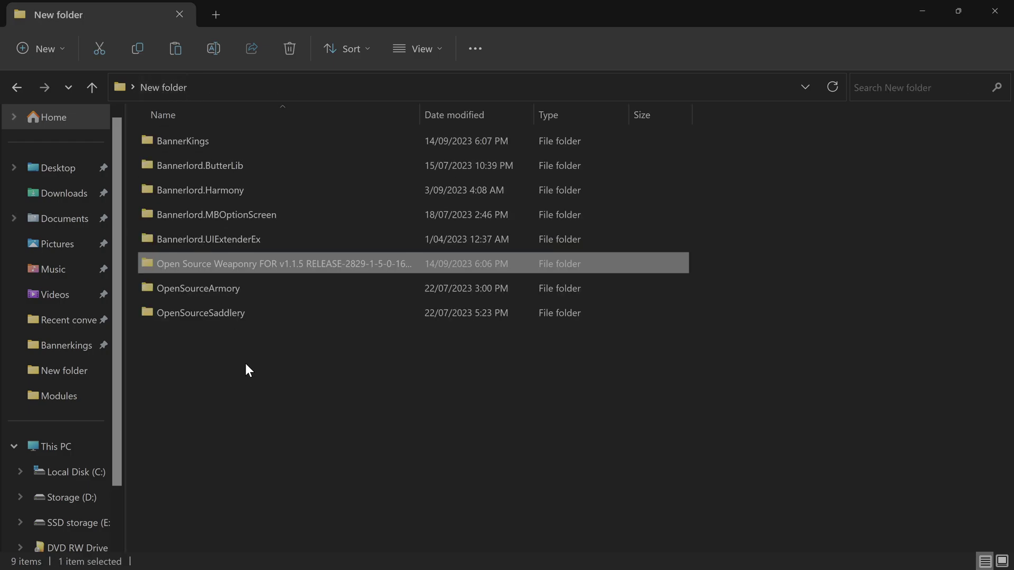
pyautogui.hotkey('ctrl', 'v')
pyautogui.click(215, 272)
pyautogui.press('Delete')
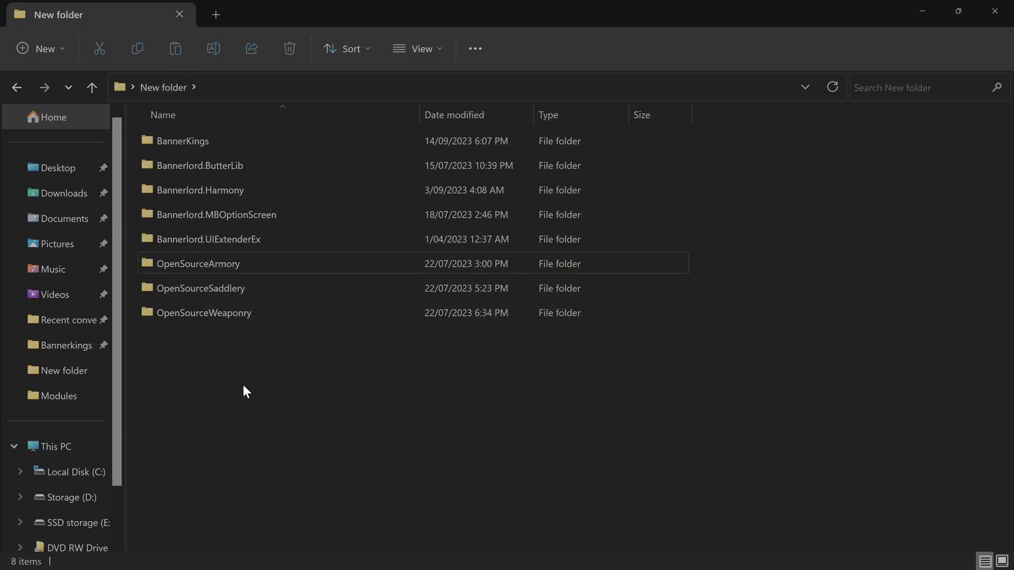
pyautogui.moveTo(303, 373); pyautogui.dragTo(196, 142)
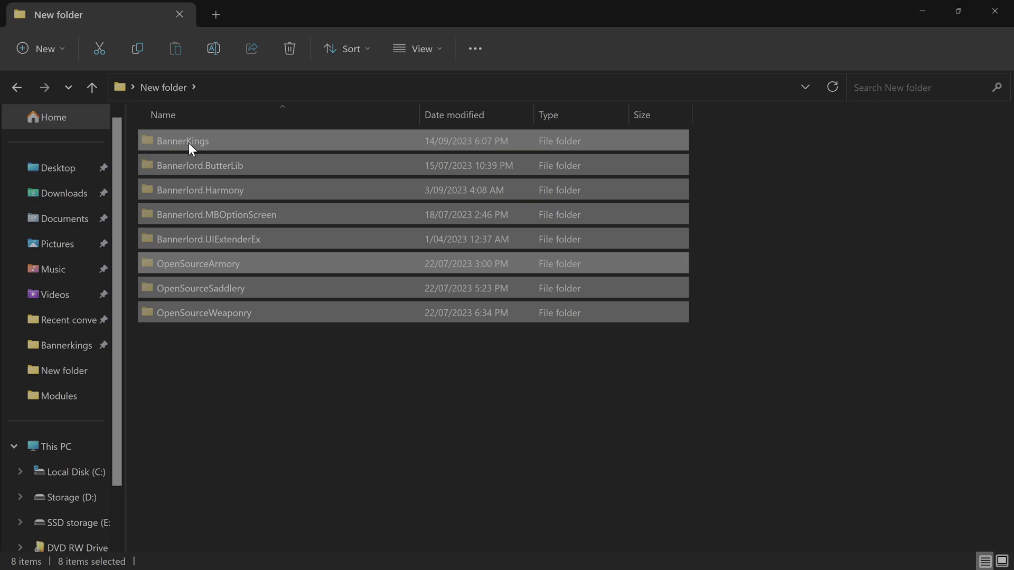
# Step: Browse to C:\Program Files (x86)\Steam\steamapps\common\Mount & Blade II Bannerlord\Modules
pyautogui.click(73, 476)
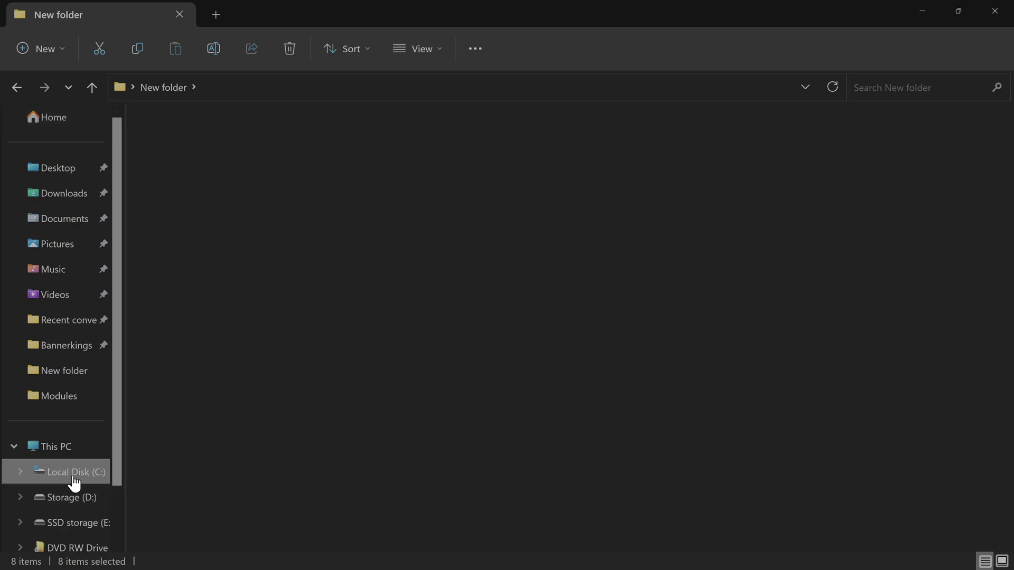
pyautogui.doubleClick(199, 285)
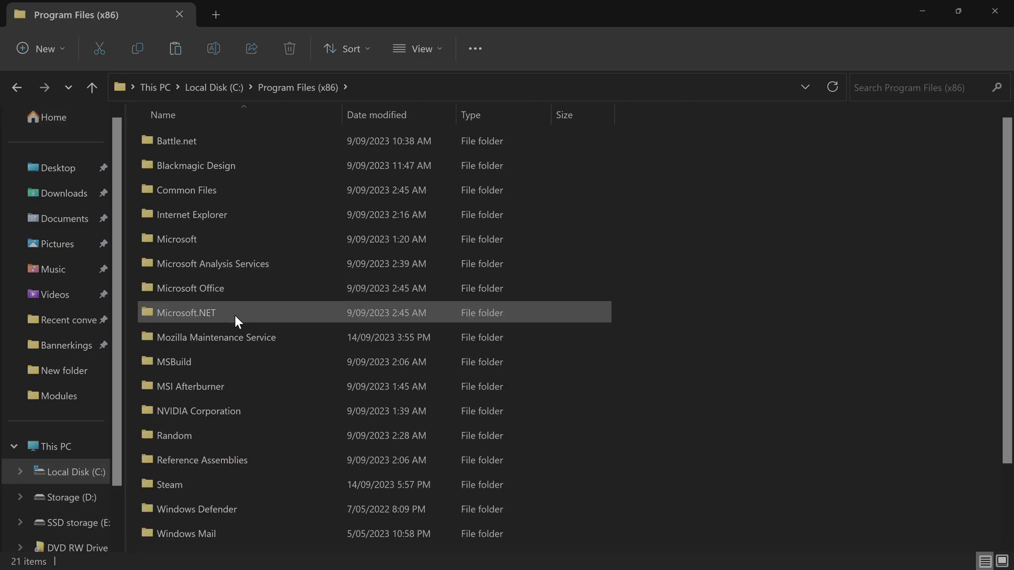
pyautogui.scroll(-2, 248, 307)
pyautogui.doubleClick(192, 395)
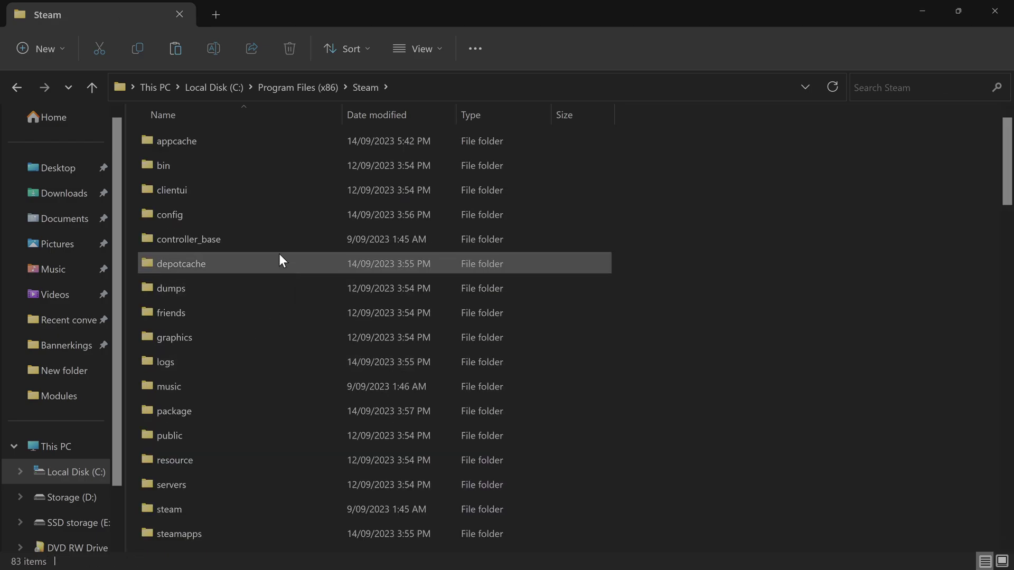
pyautogui.scroll(-4, 242, 317)
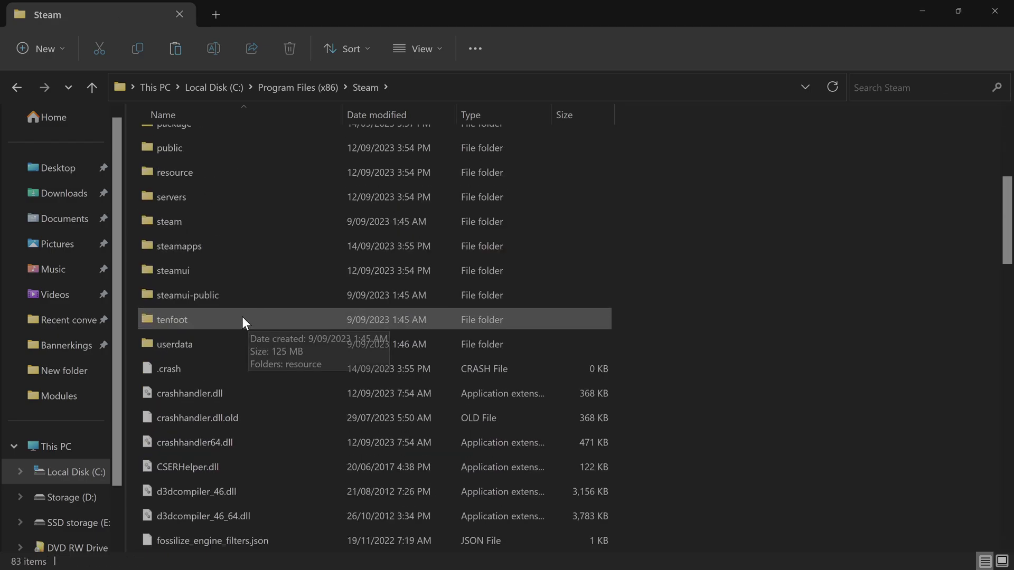
pyautogui.doubleClick(191, 247)
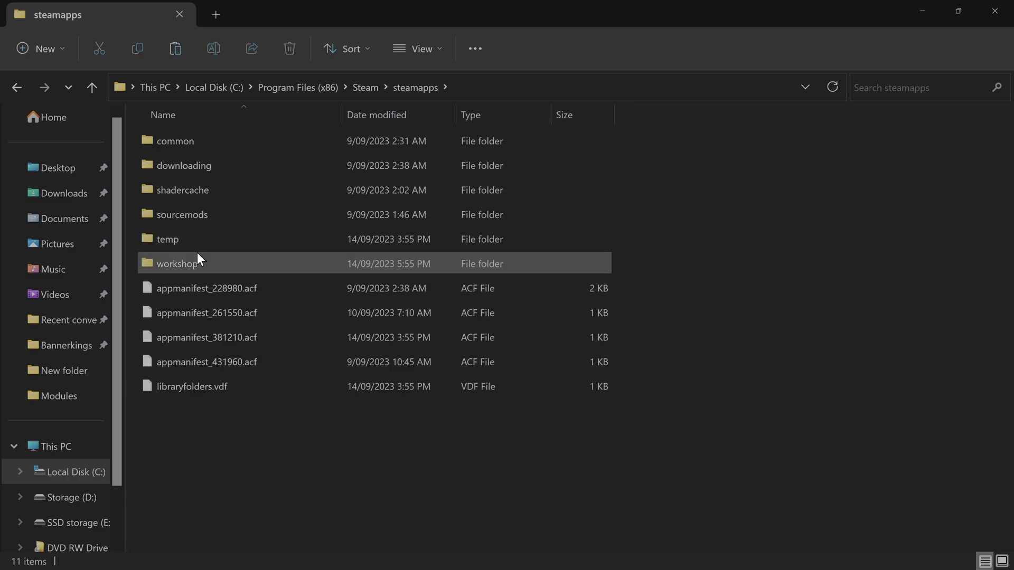
pyautogui.doubleClick(189, 143)
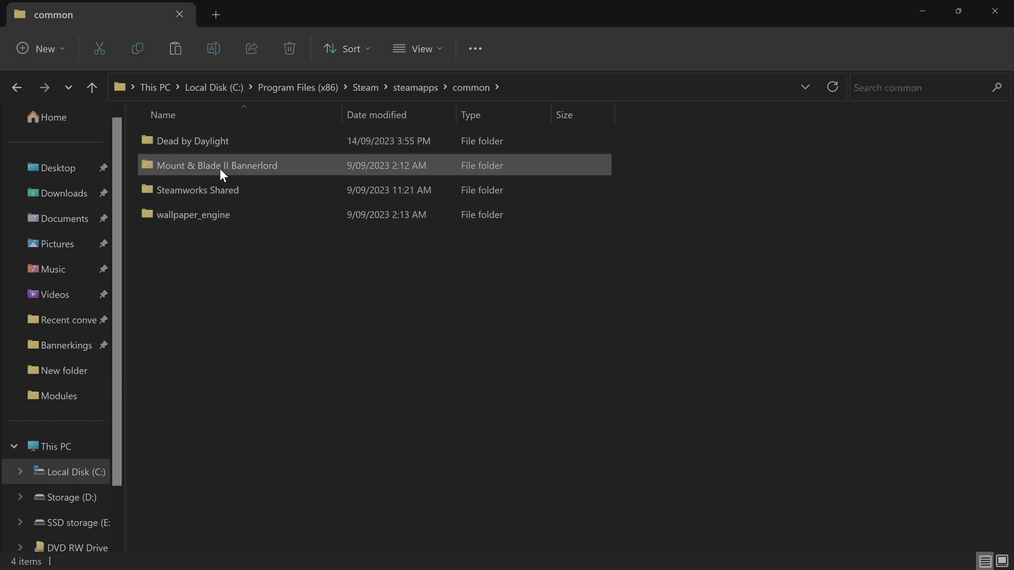
pyautogui.doubleClick(220, 168)
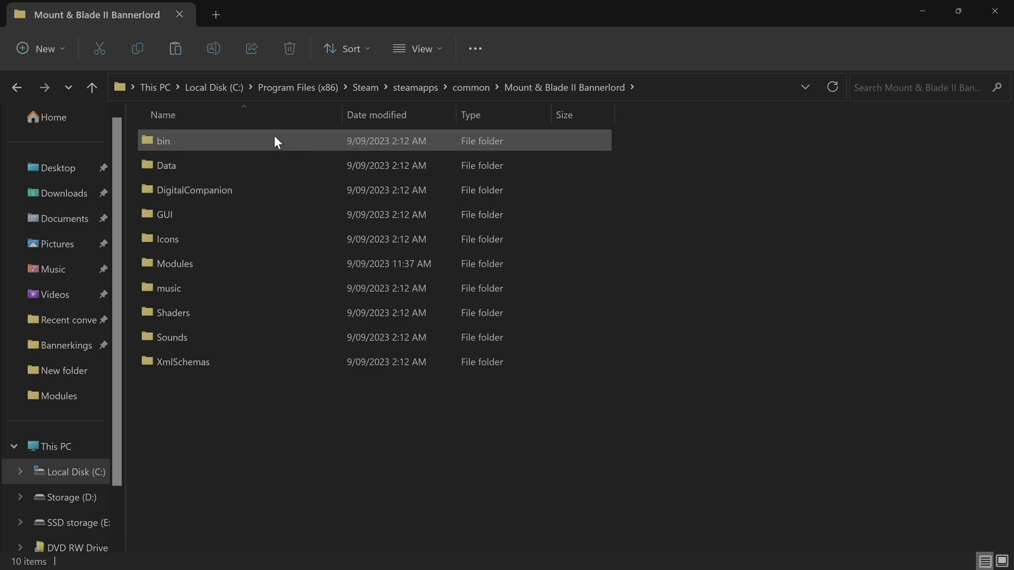
pyautogui.doubleClick(190, 264)
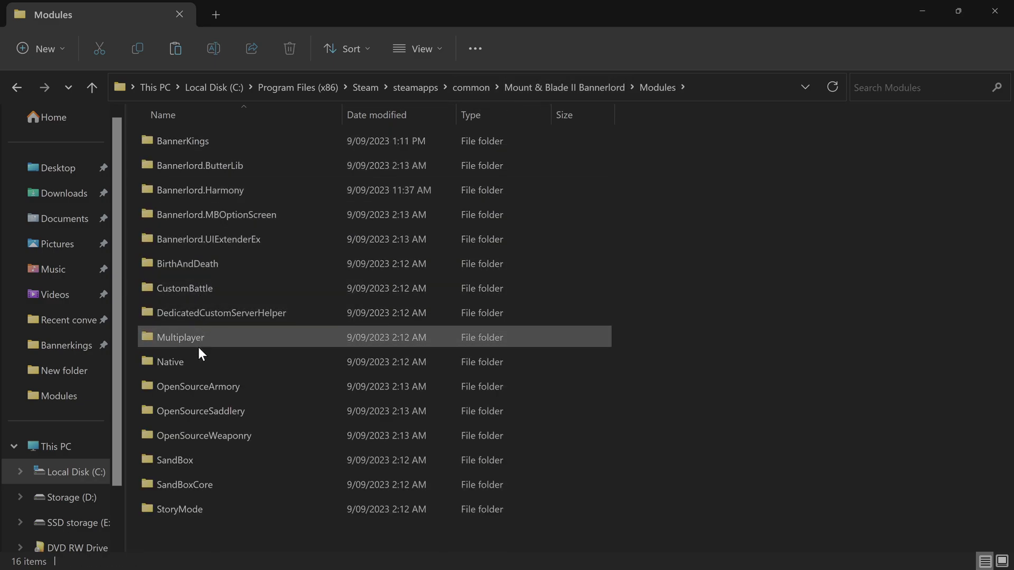